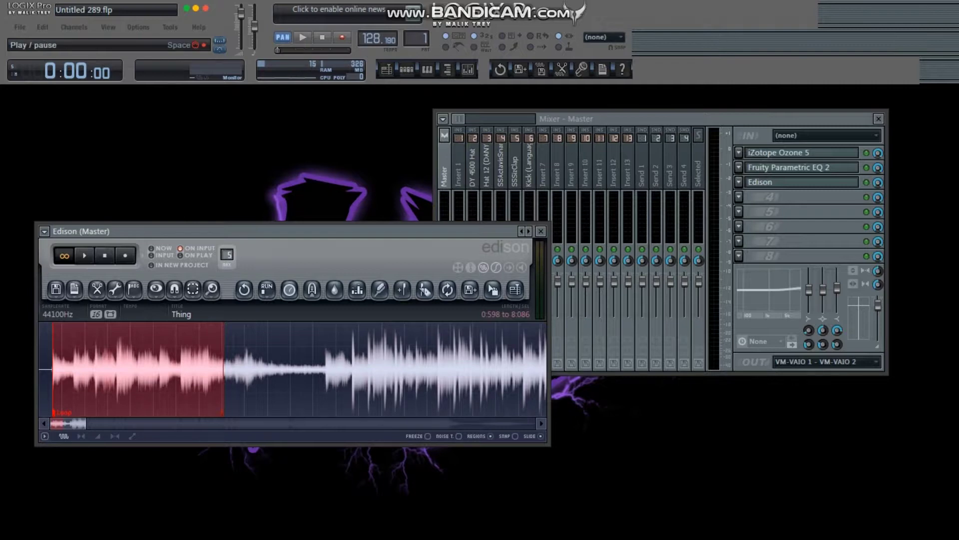
# Close the Edison window, move the mixer, and load a second Edison into the Master track's fourth effect slot.
pyautogui.click(540, 231)
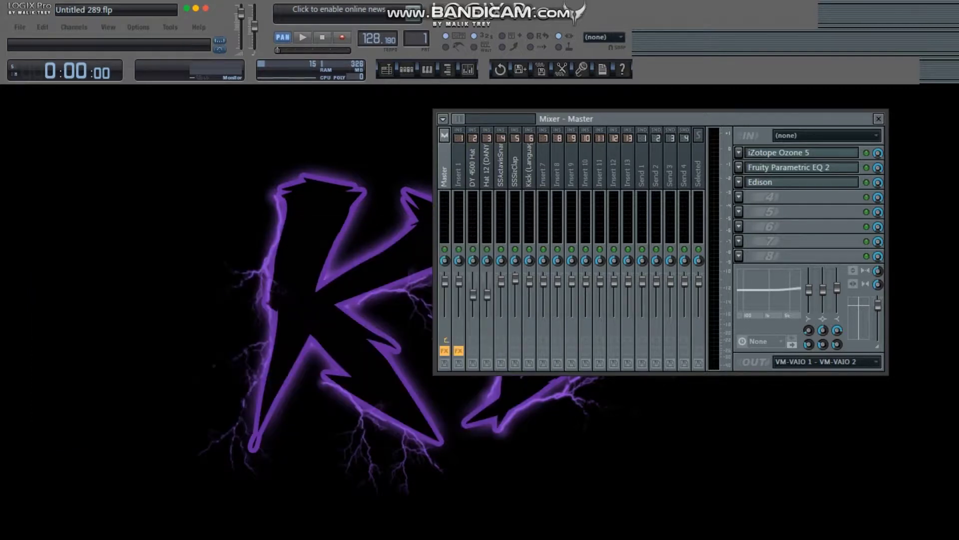
pyautogui.moveTo(500, 118); pyautogui.dragTo(454, 150)
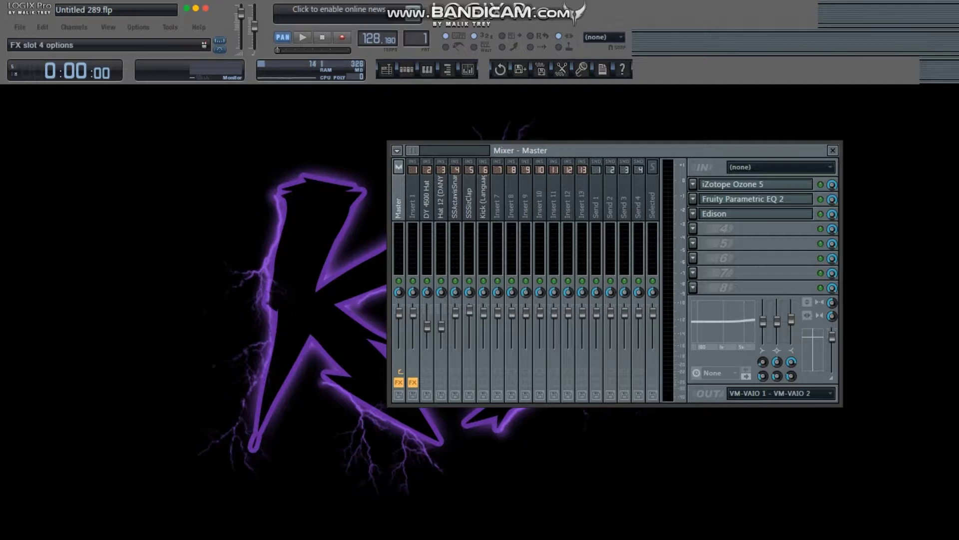
pyautogui.click(709, 228)
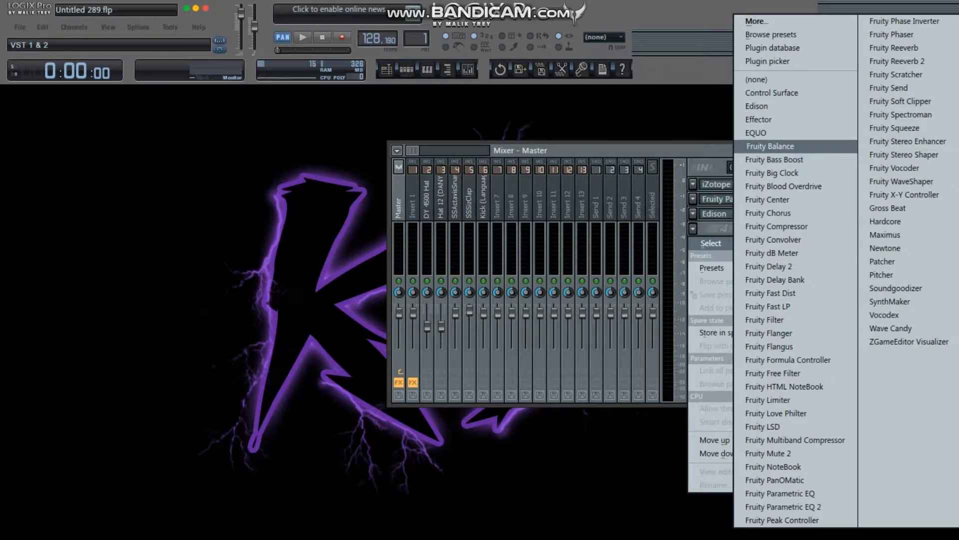
pyautogui.click(770, 146)
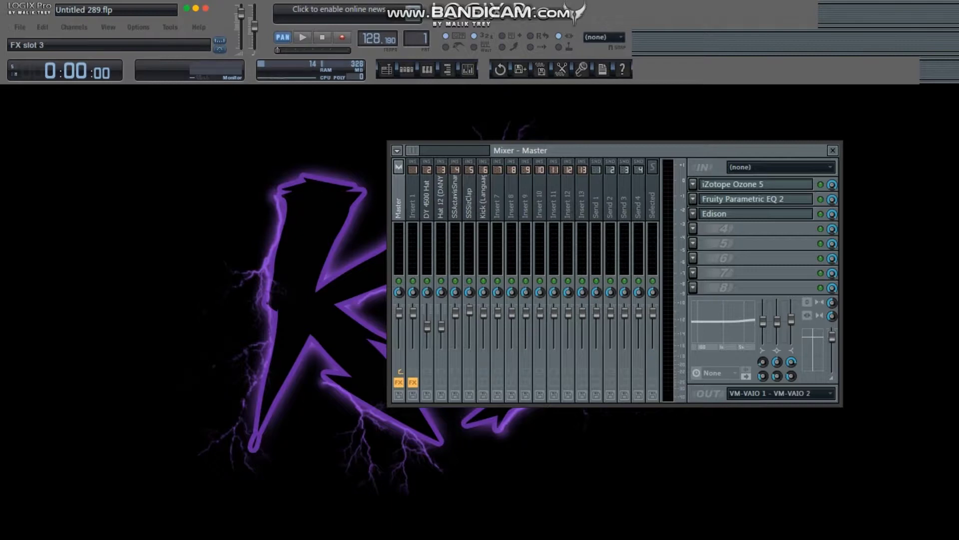
pyautogui.click(693, 228)
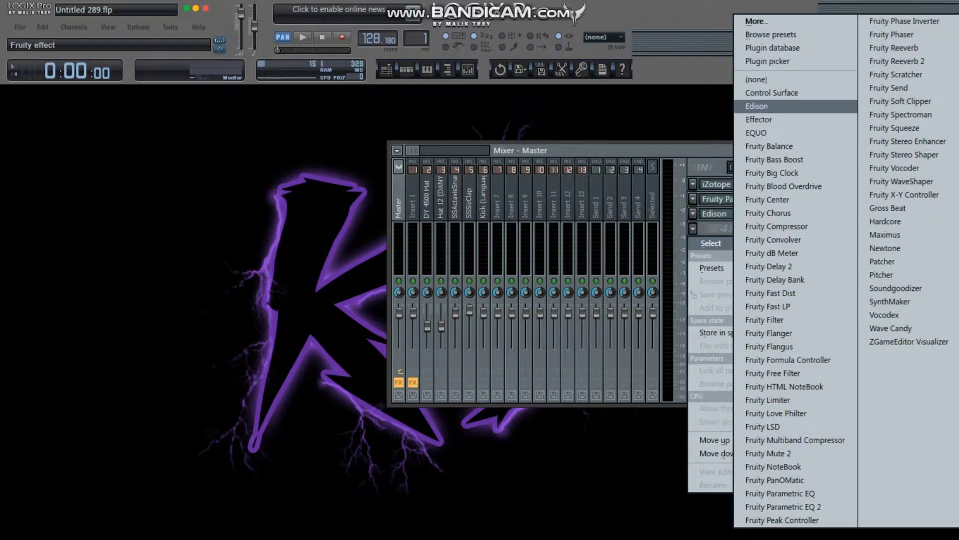
pyautogui.click(758, 106)
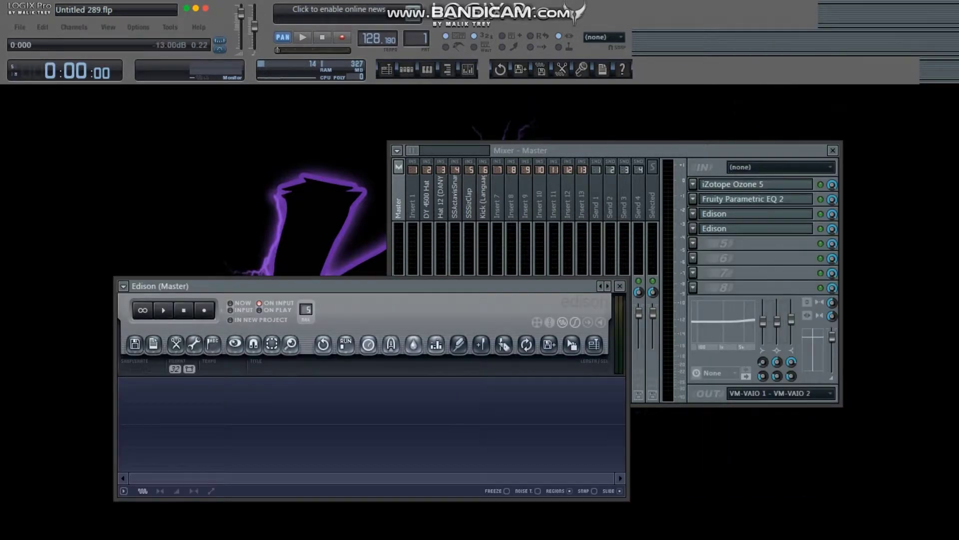
pyautogui.click(620, 287)
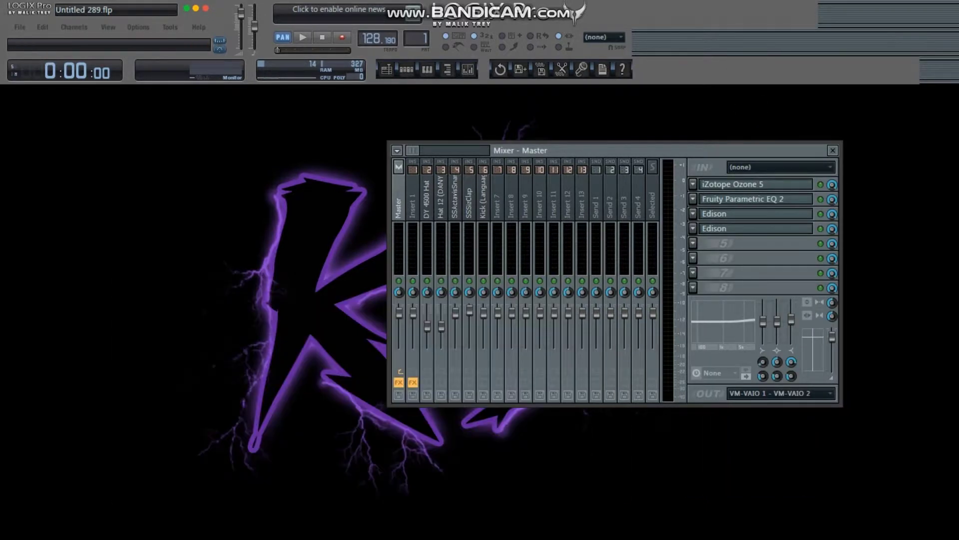
# Remove the second Edison by setting the Master track's fourth effect slot to (none).
pyautogui.click(693, 228)
pyautogui.moveTo(745, 244)
pyautogui.click(758, 80)
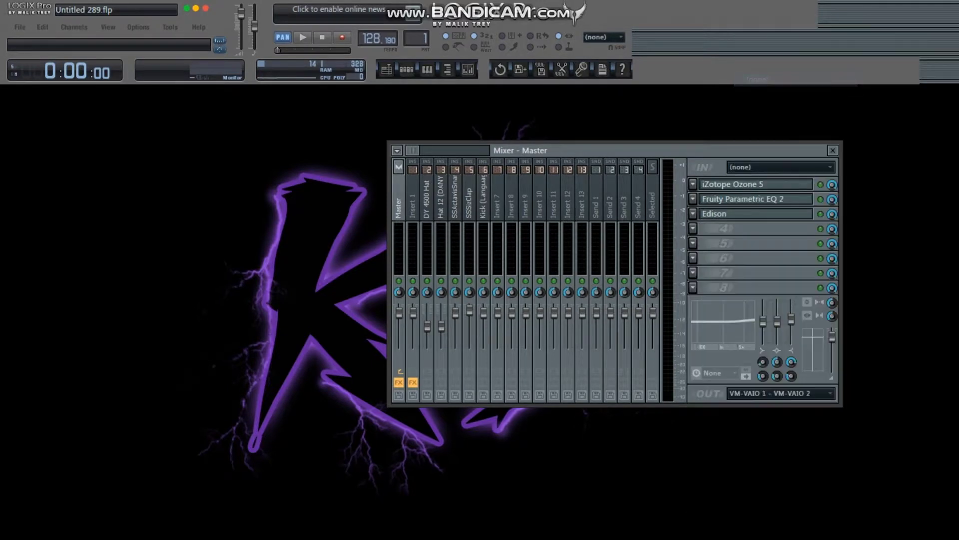
# Open the Edison in the Master track's third effect slot and arrange it beside the displayed step sequencer.
pyautogui.click(729, 214)
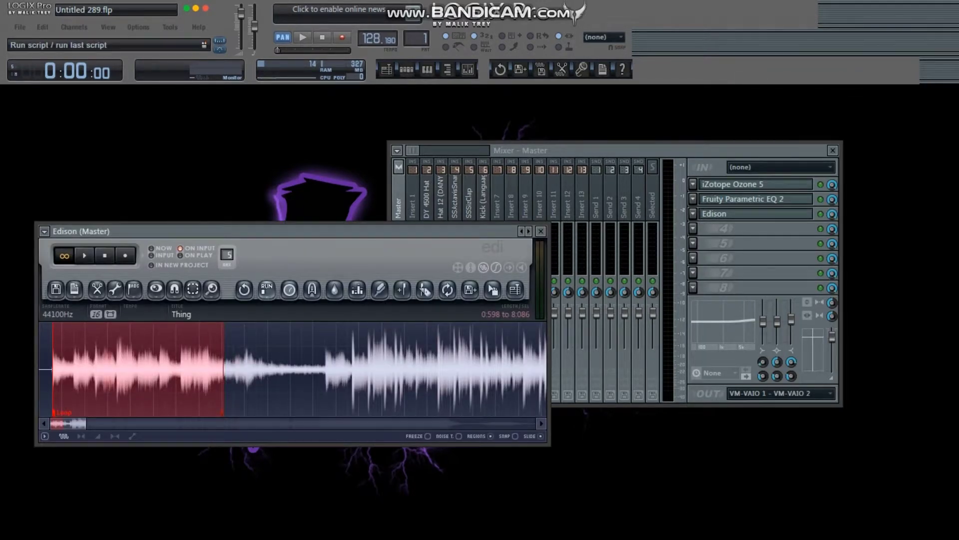
pyautogui.scroll(-7, 198, 389)
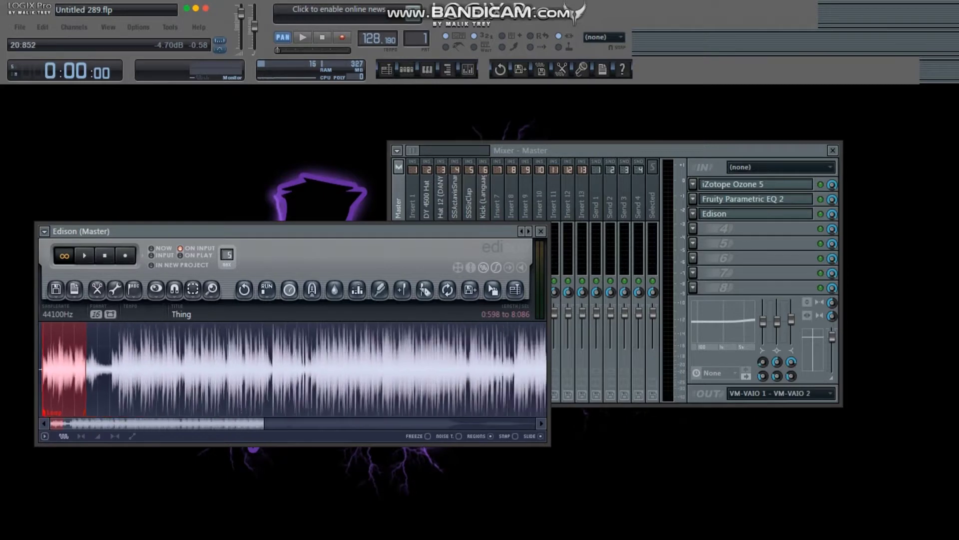
pyautogui.moveTo(281, 423)
pyautogui.mouseDown()
pyautogui.moveTo(474, 424)
pyautogui.moveTo(281, 423)
pyautogui.mouseUp()
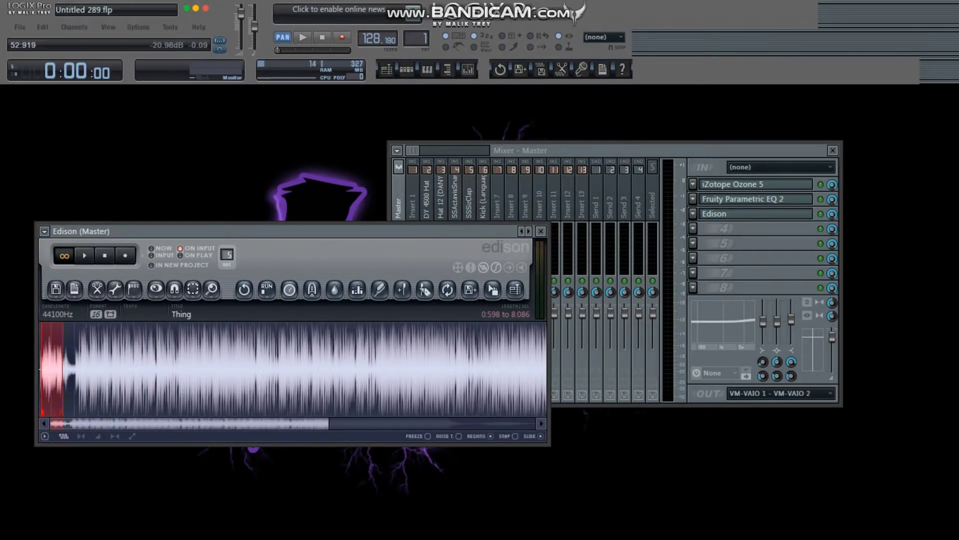
pyautogui.scroll(6, 293, 370)
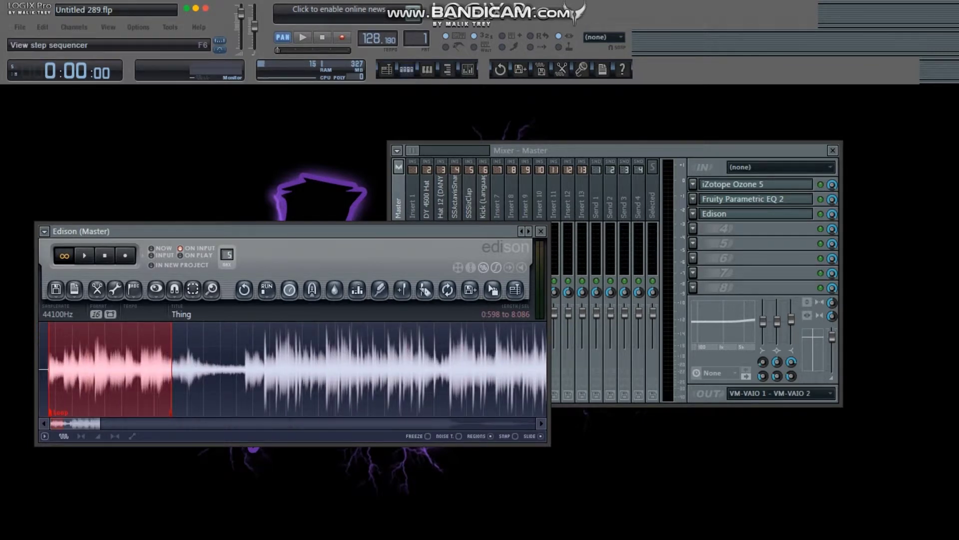
pyautogui.press('F6')
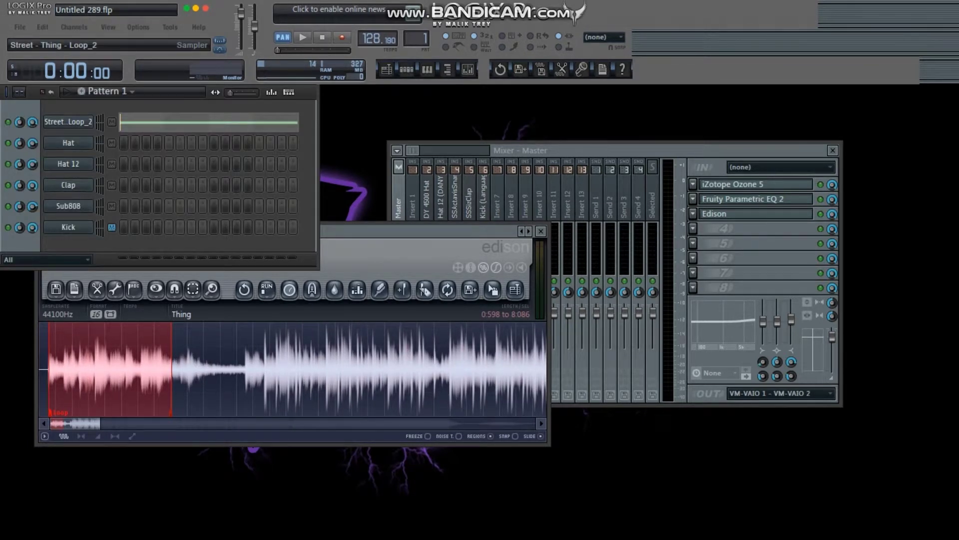
pyautogui.moveTo(419, 231); pyautogui.dragTo(726, 174)
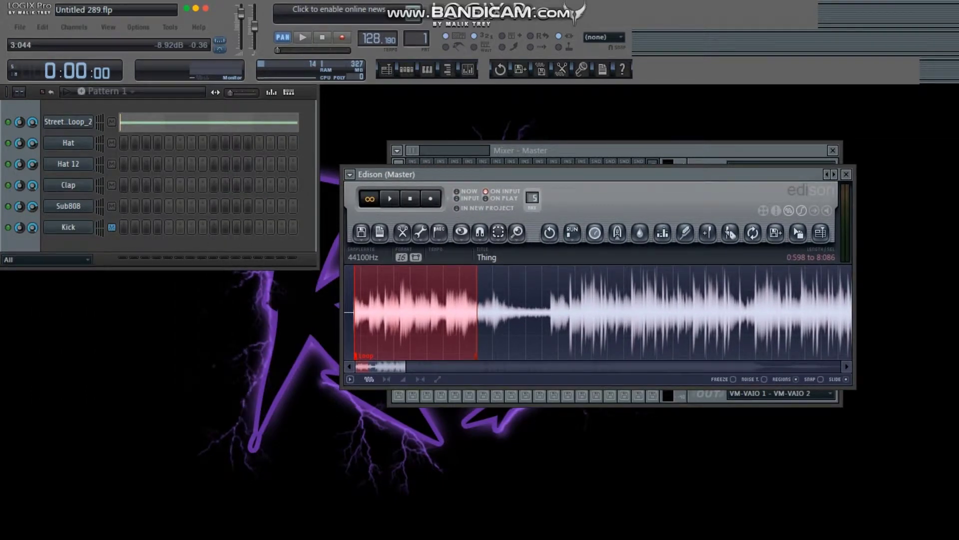
# Inspect the existing loop region at the start of the Thing sample in Edison and audition it briefly.
pyautogui.scroll(3, 395, 329)
pyautogui.scroll(2, 599, 312)
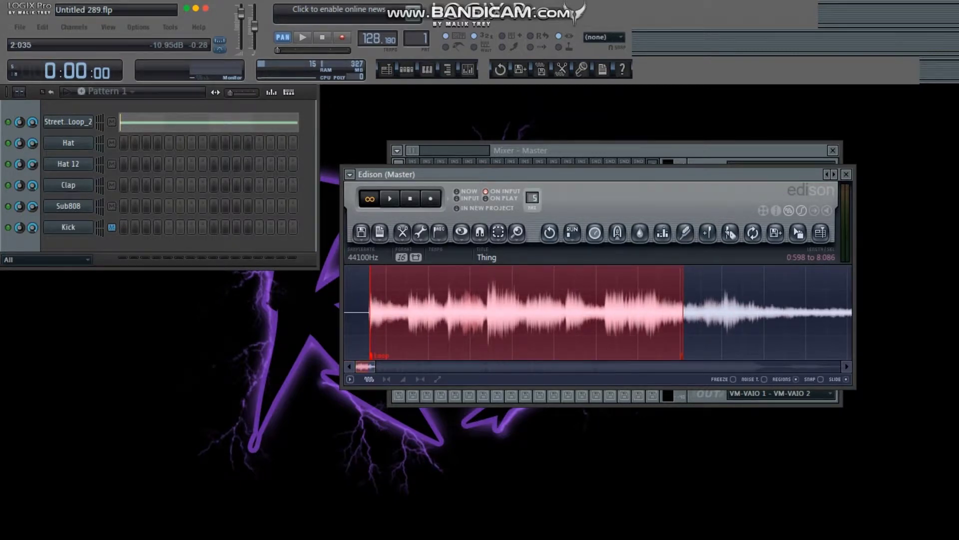
pyautogui.scroll(-4, 598, 312)
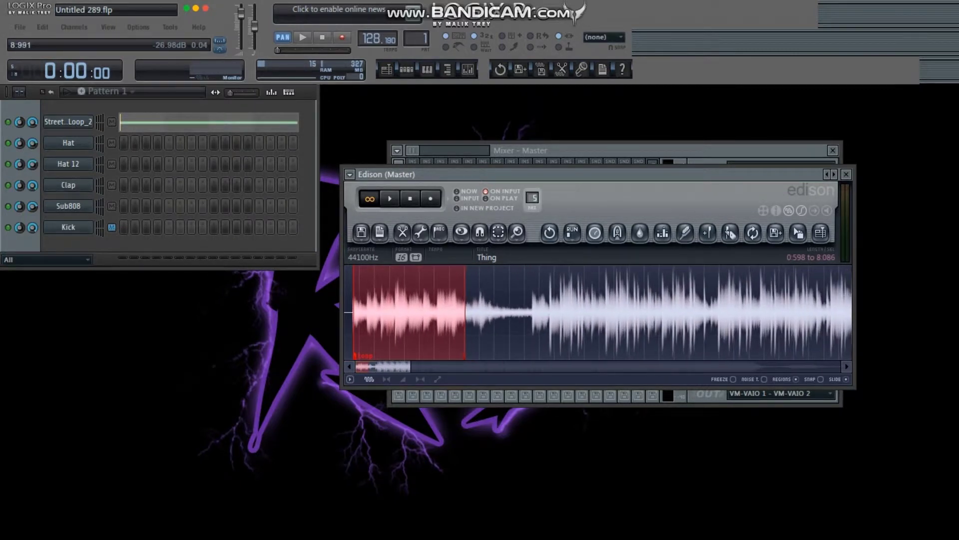
pyautogui.scroll(3, 420, 312)
pyautogui.scroll(2, 598, 312)
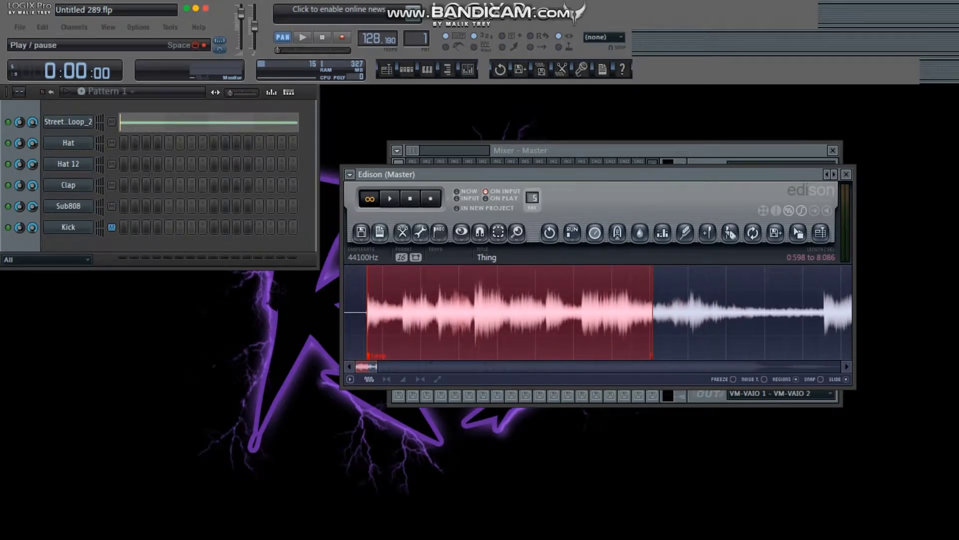
pyautogui.click(390, 198)
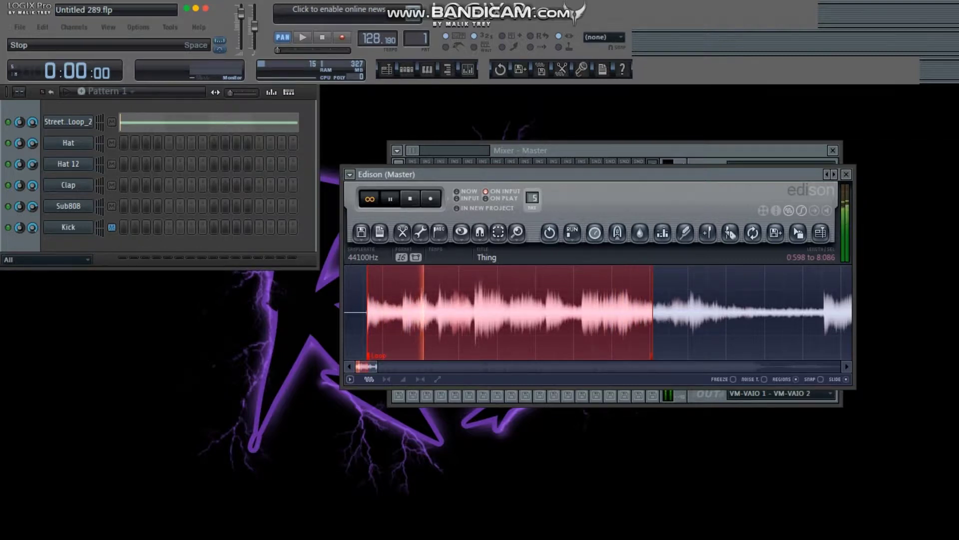
pyautogui.click(410, 198)
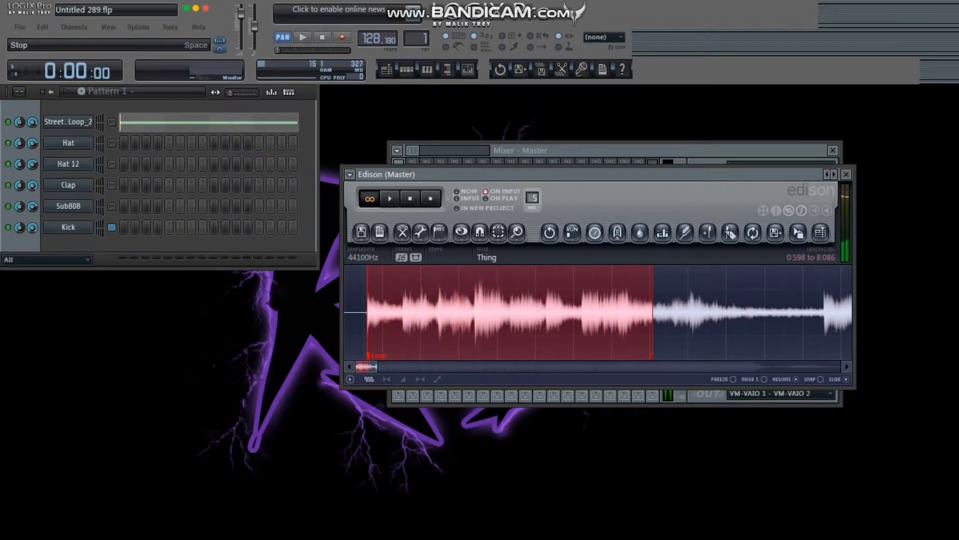
# Rearrange the mixer and Edison windows, keeping the step sequencer accessible and the sample's first loop in view.
pyautogui.moveTo(638, 150); pyautogui.dragTo(795, 125)
pyautogui.moveTo(480, 173); pyautogui.dragTo(343, 173)
pyautogui.scroll(-2, 338, 311)
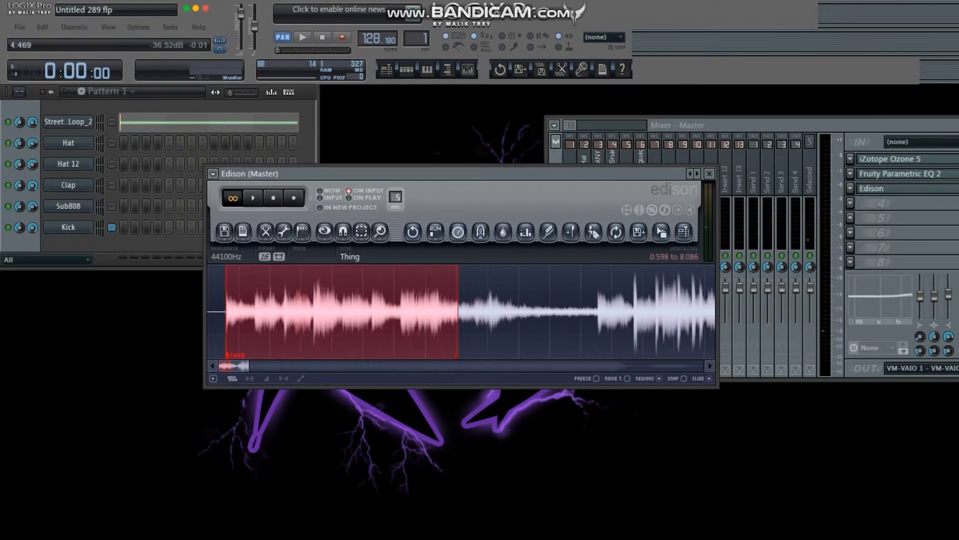
pyautogui.scroll(3, 339, 311)
pyautogui.scroll(2, 342, 323)
pyautogui.scroll(-3, 341, 322)
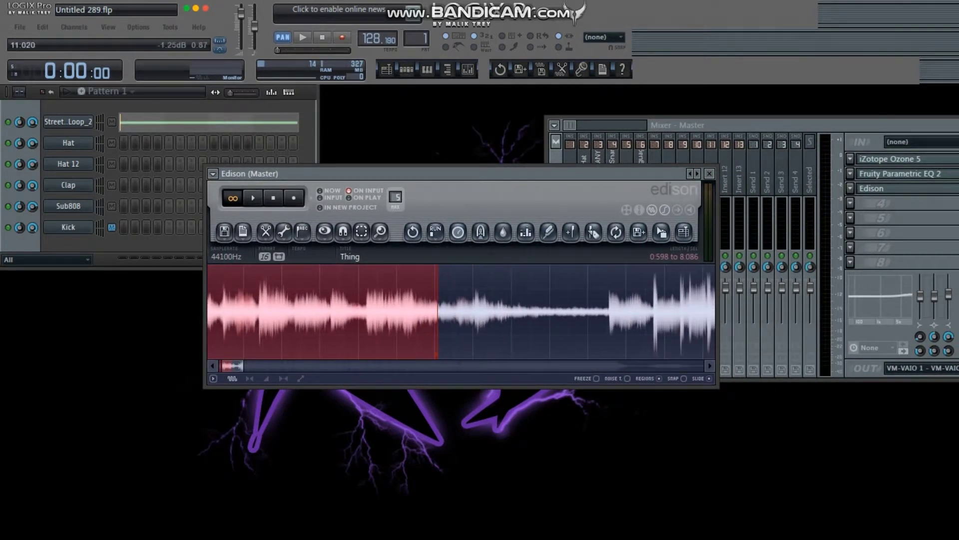
pyautogui.moveTo(320, 174); pyautogui.dragTo(236, 181)
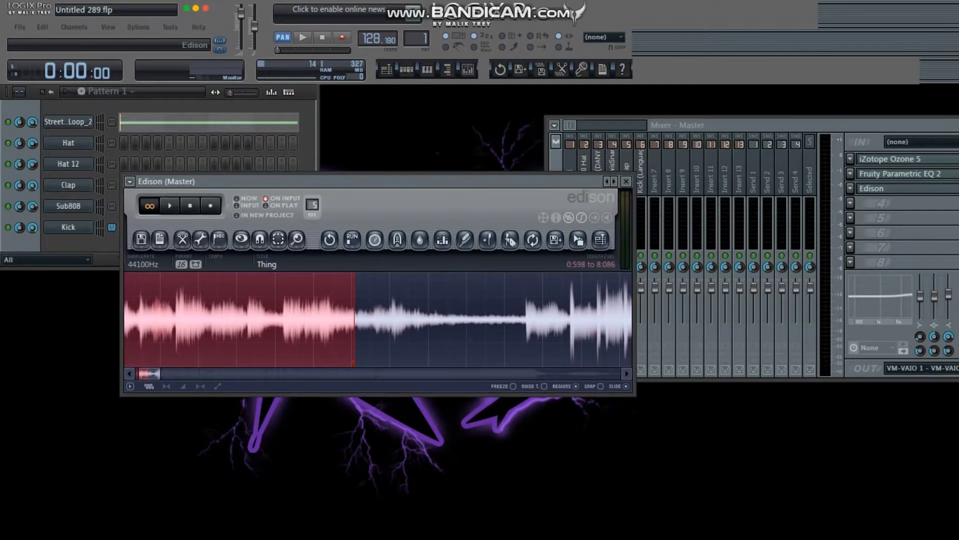
pyautogui.moveTo(149, 373); pyautogui.dragTo(145, 373)
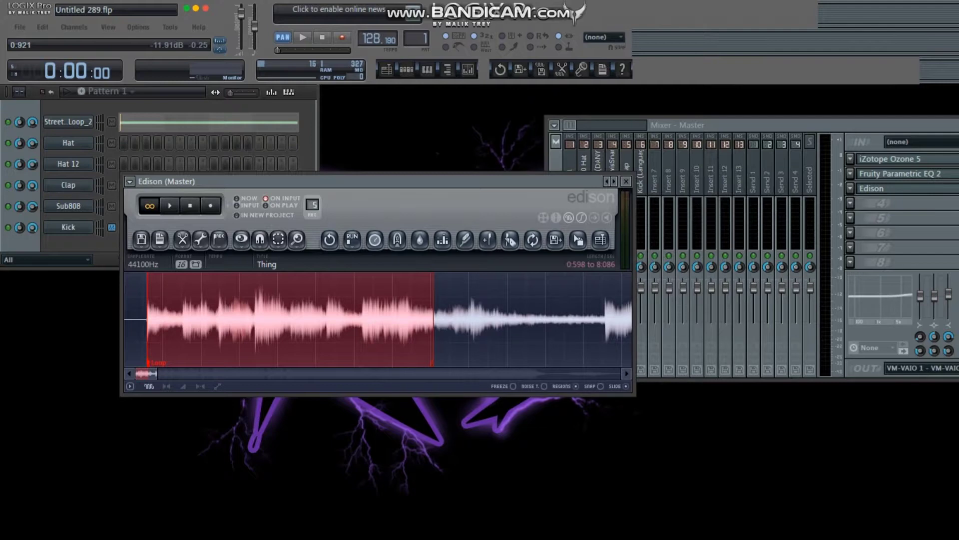
# Select the audio following the existing loop from 8:086 to 11:886 and audition the selection.
pyautogui.moveTo(148, 325); pyautogui.dragTo(536, 320)
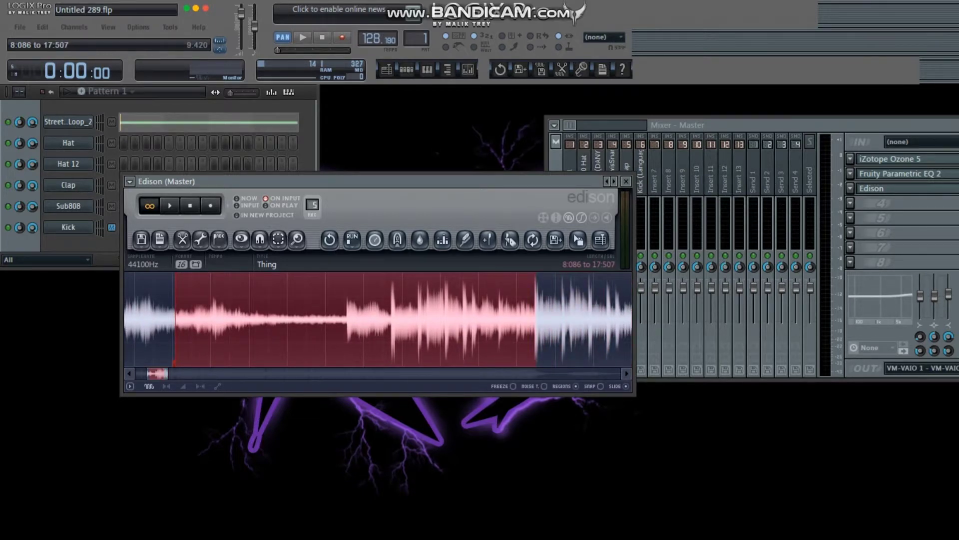
pyautogui.press('space')
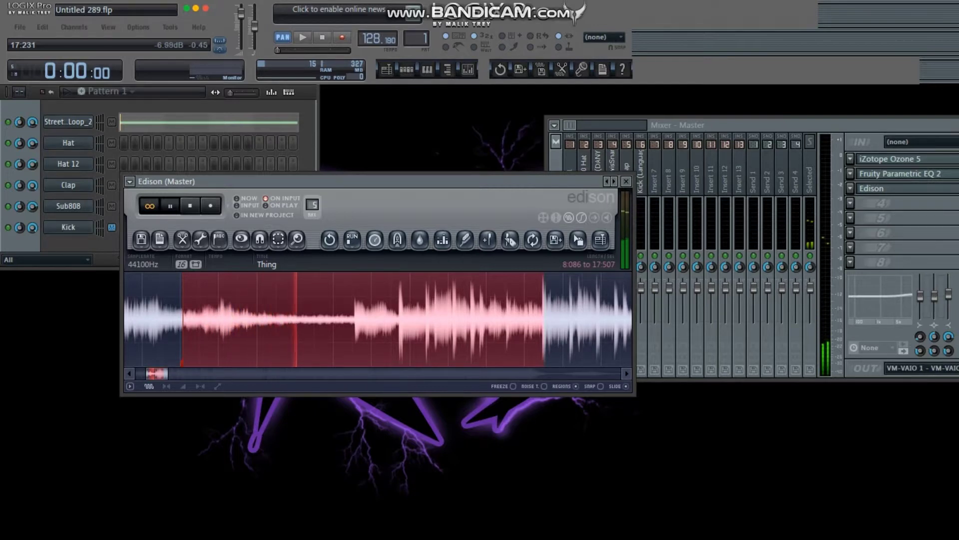
pyautogui.moveTo(543, 319); pyautogui.dragTo(332, 319)
pyautogui.press('space')
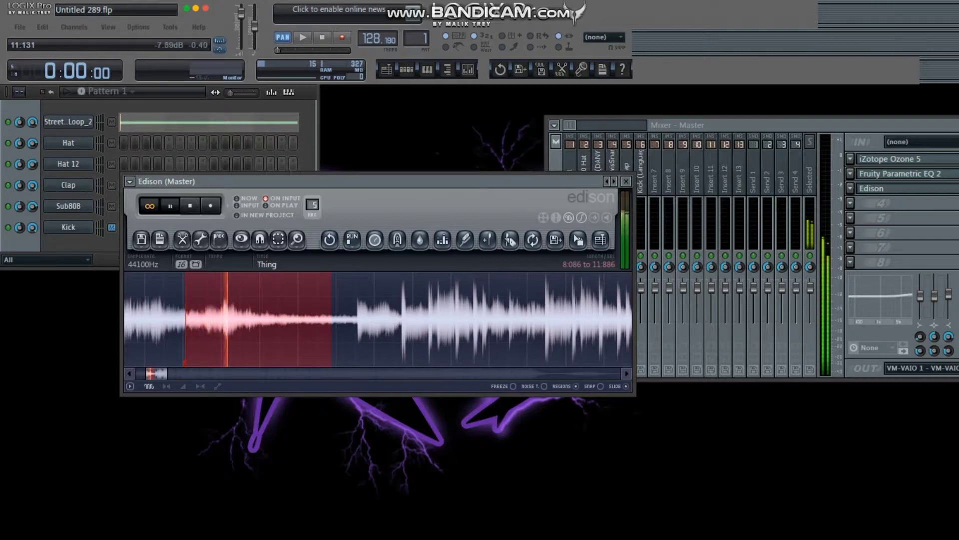
pyautogui.press('space')
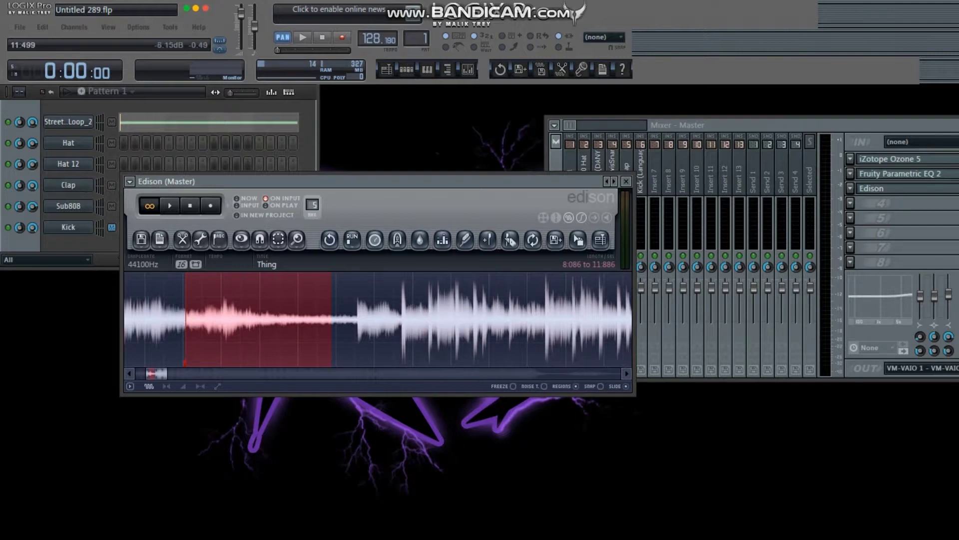
# Extend the selection's end to 11:941, set it as the loop, and move the loop start to 8:127.
pyautogui.moveTo(331, 340); pyautogui.dragTo(330, 340)
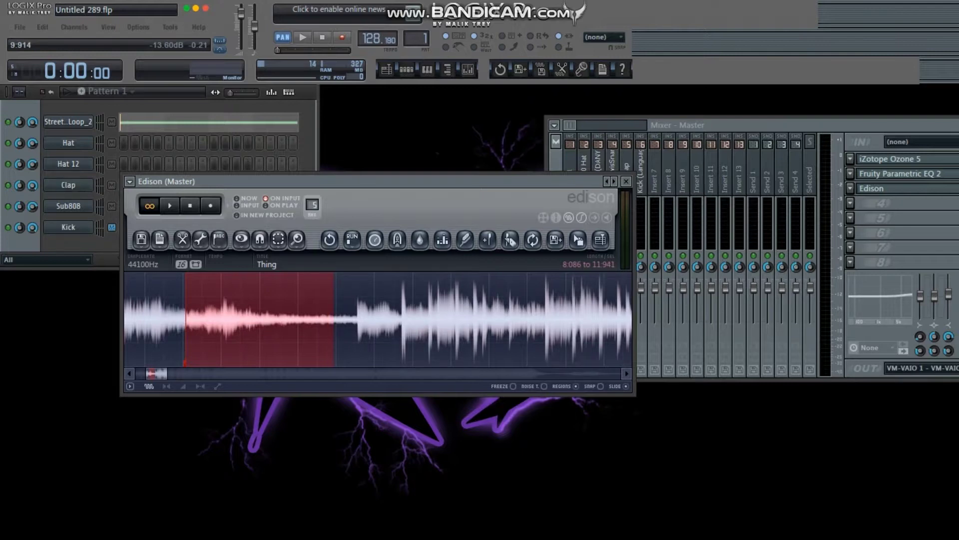
pyautogui.rightClick(257, 330)
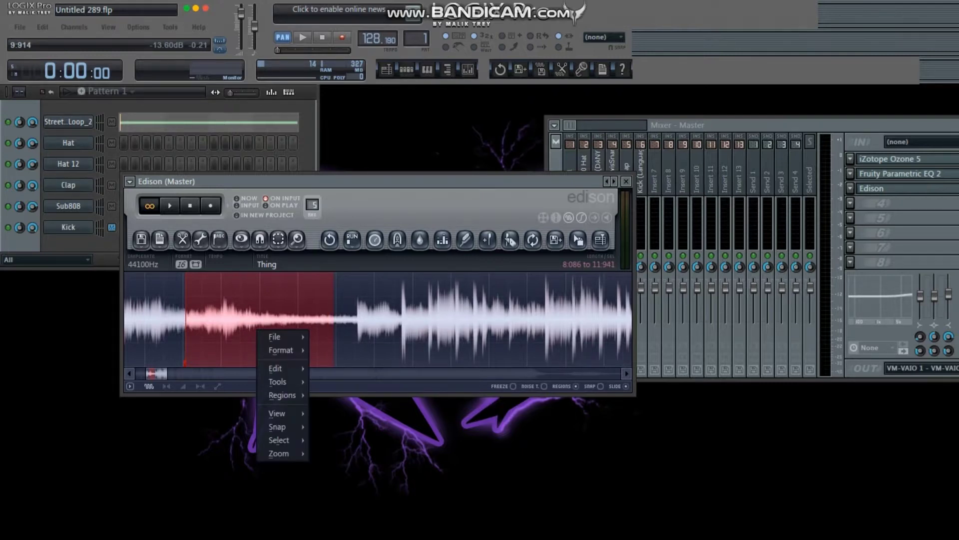
pyautogui.moveTo(282, 395)
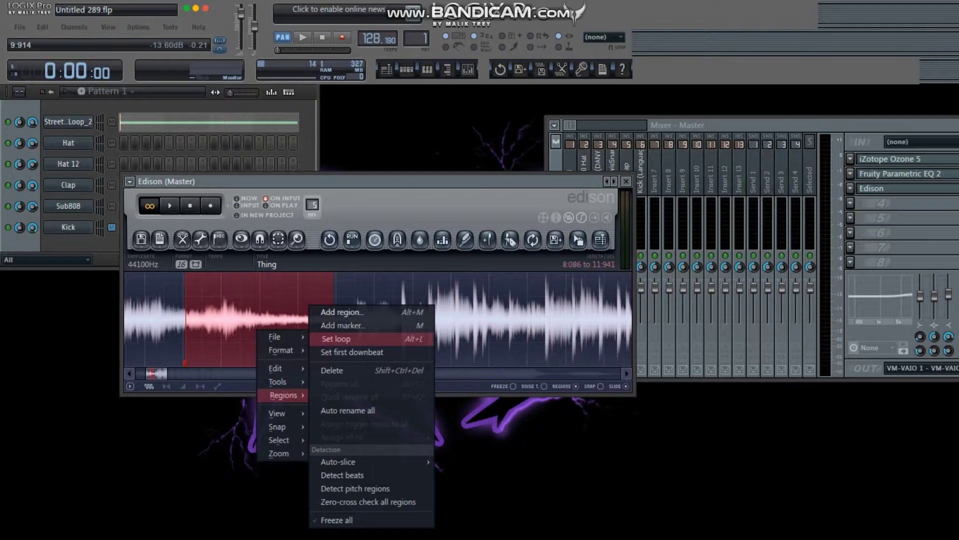
pyautogui.click(336, 339)
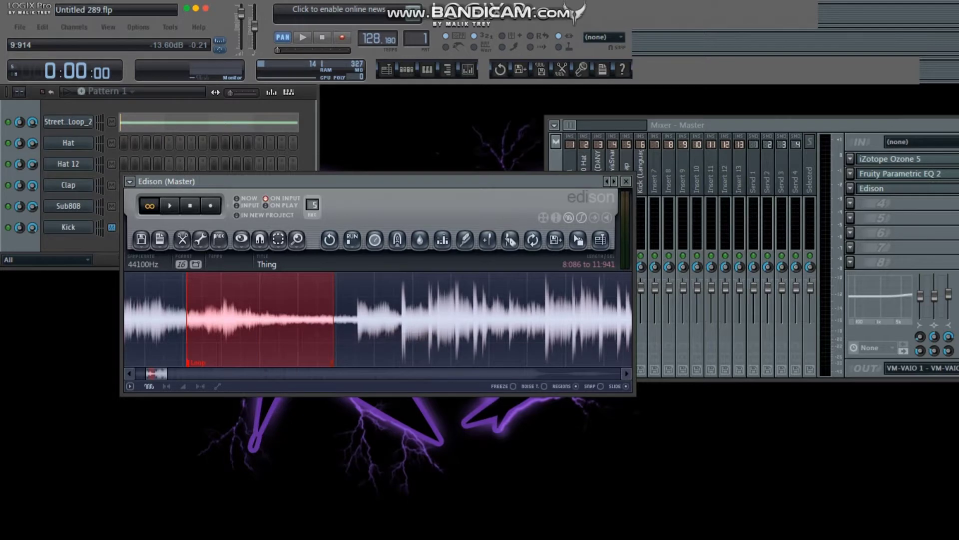
pyautogui.moveTo(187, 320)
pyautogui.mouseDown()
pyautogui.moveTo(220, 320)
pyautogui.moveTo(201, 319)
pyautogui.mouseUp()
# Copy the looped selection from Edison into a new step sequencer channel below Kick and check its channel settings.
pyautogui.moveTo(200, 181); pyautogui.dragTo(226, 143)
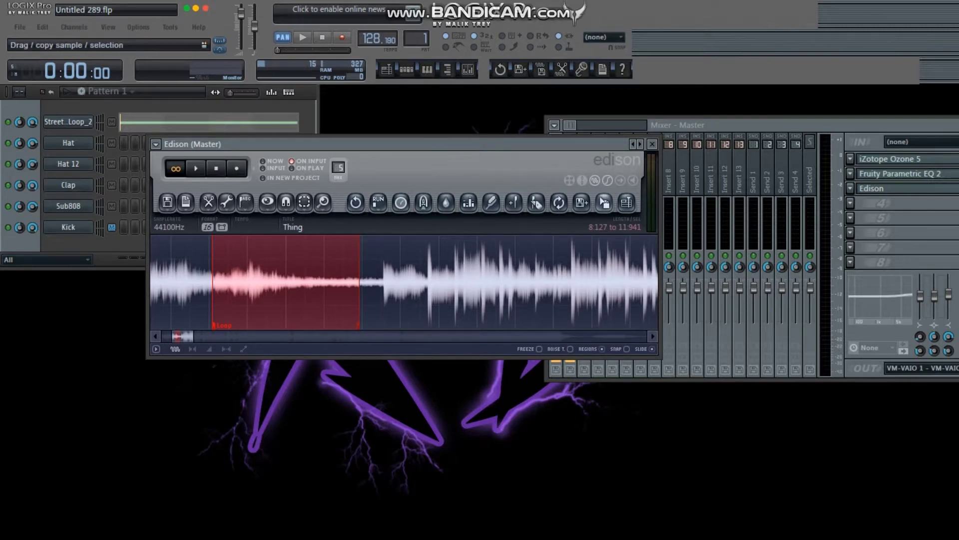
pyautogui.moveTo(604, 202); pyautogui.dragTo(72, 263)
pyautogui.click(68, 248)
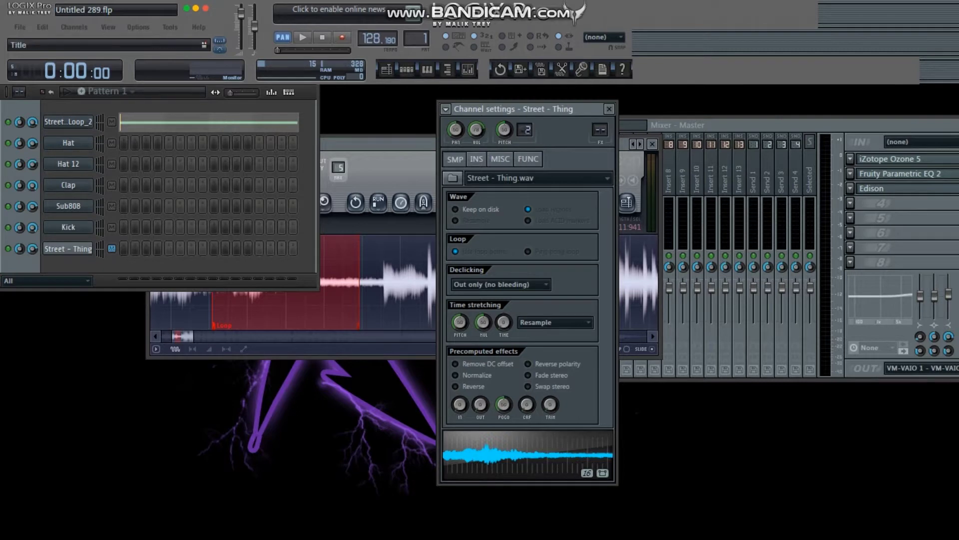
pyautogui.moveTo(527, 109); pyautogui.dragTo(467, 96)
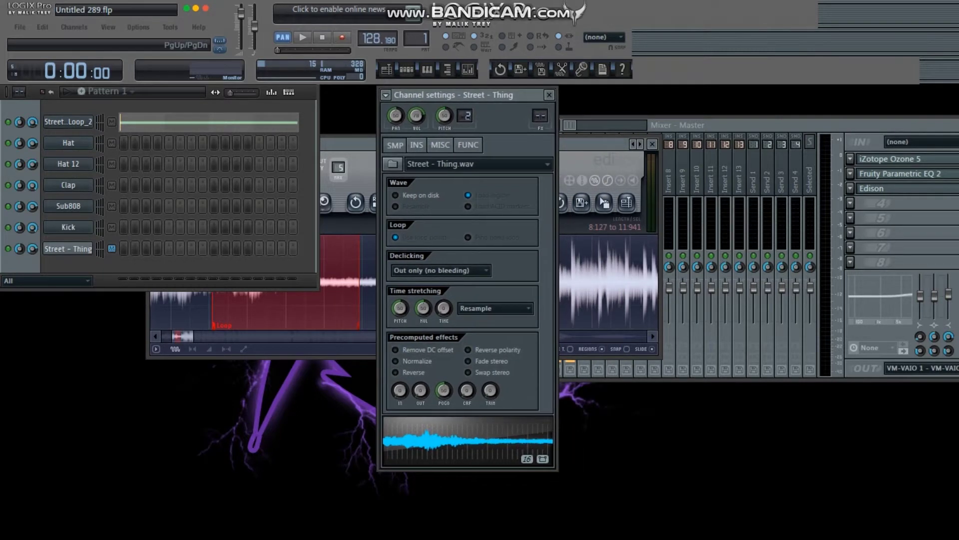
pyautogui.click(550, 96)
# Reposition the Edison window and move the loop's start to 8:053.
pyautogui.moveTo(379, 144); pyautogui.dragTo(497, 156)
pyautogui.moveTo(332, 293); pyautogui.dragTo(331, 293)
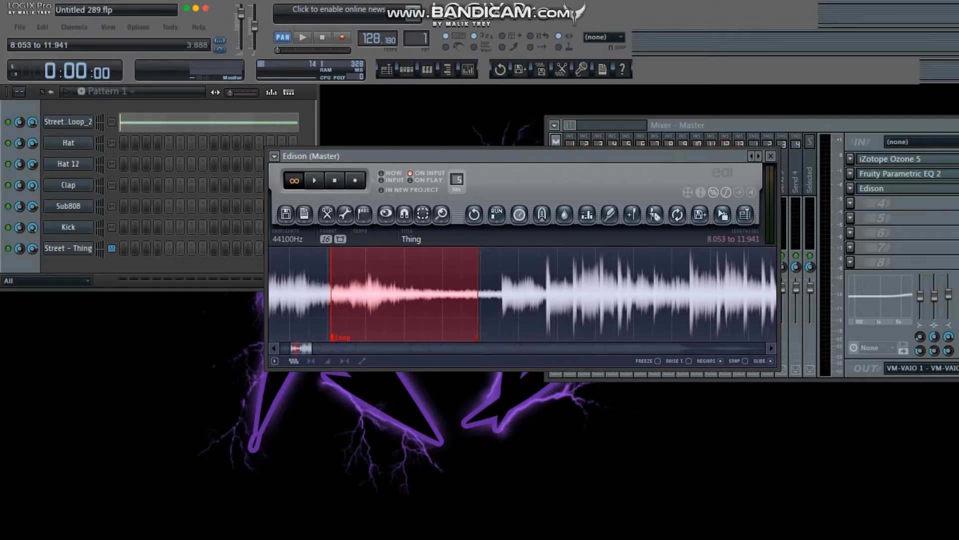
# Set the selection from 8:081 to 11:941 as the loop and load it into the Street - Thing step sequencer channel.
pyautogui.scroll(5, 332, 293)
pyautogui.moveTo(328, 294); pyautogui.dragTo(323, 293)
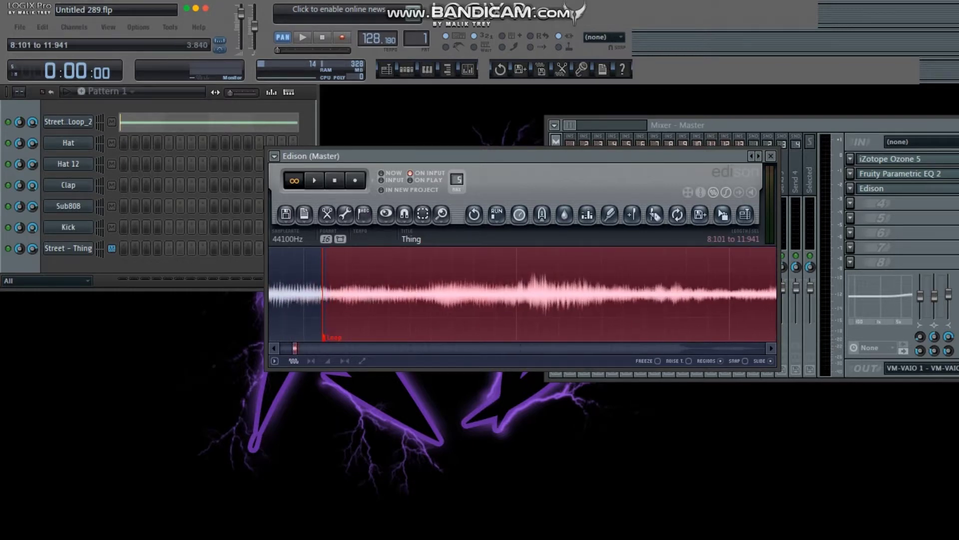
pyautogui.scroll(-5, 428, 312)
pyautogui.rightClick(429, 313)
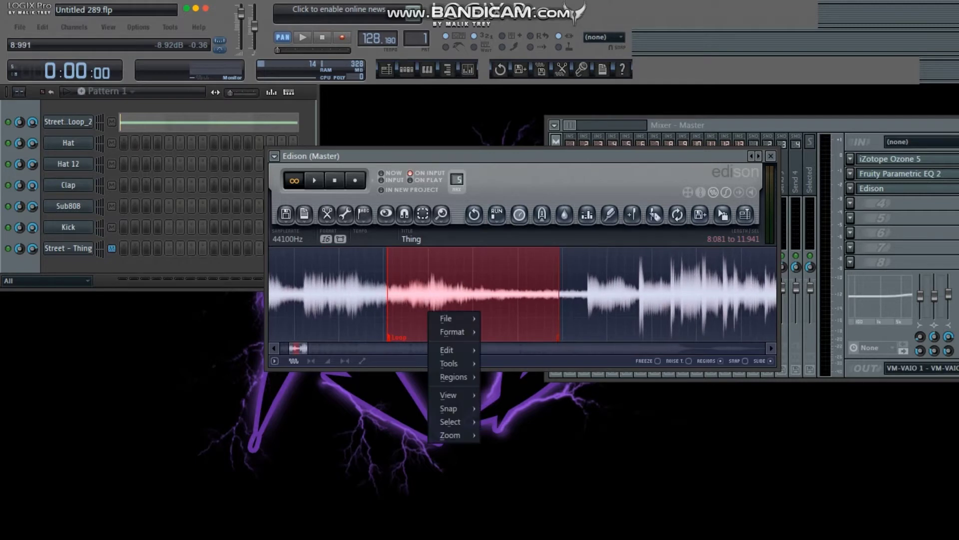
pyautogui.moveTo(454, 377)
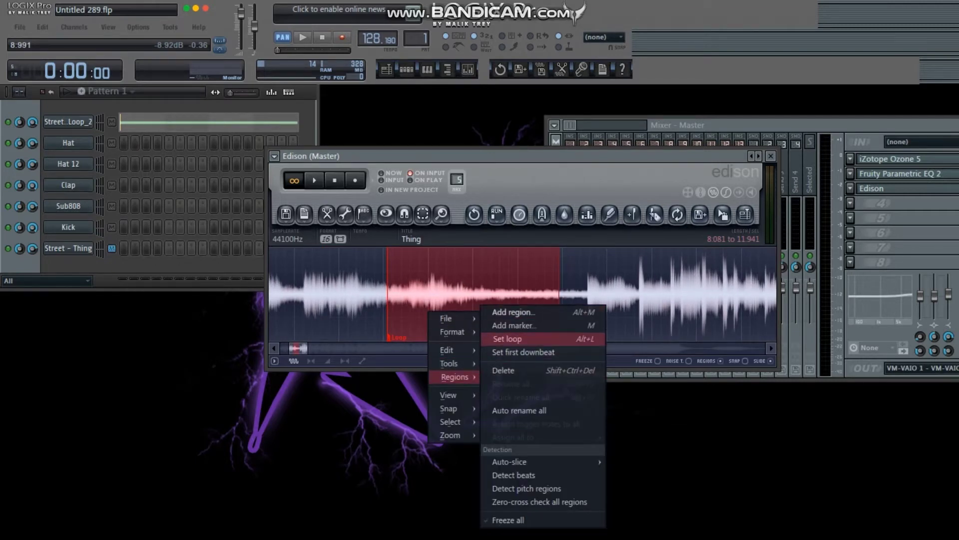
pyautogui.click(507, 339)
pyautogui.moveTo(722, 214); pyautogui.dragTo(68, 248)
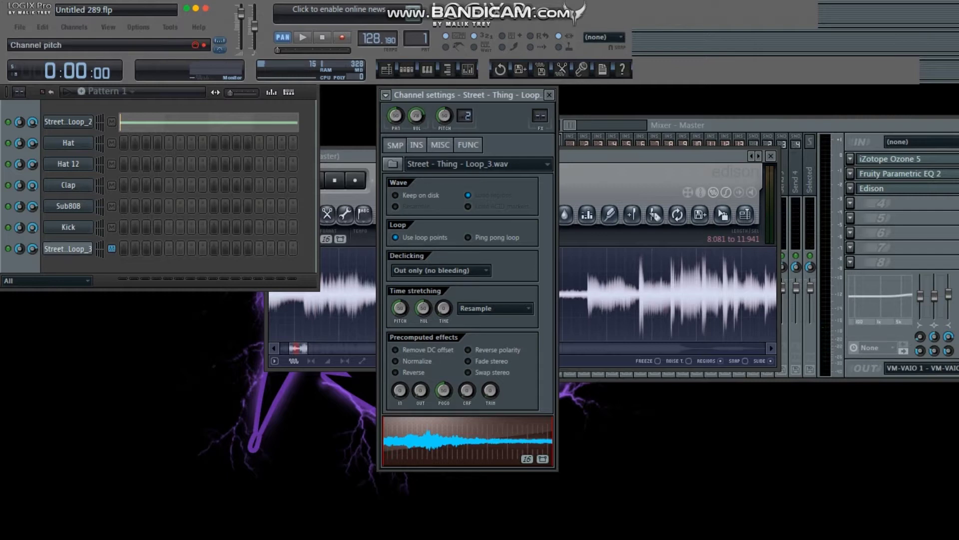
# Select the audio from 11:941 to 16:950 as a region and send it to a new step sequencer channel.
pyautogui.moveTo(654, 155)
pyautogui.mouseDown()
pyautogui.moveTo(581, 179)
pyautogui.moveTo(637, 154)
pyautogui.mouseUp()
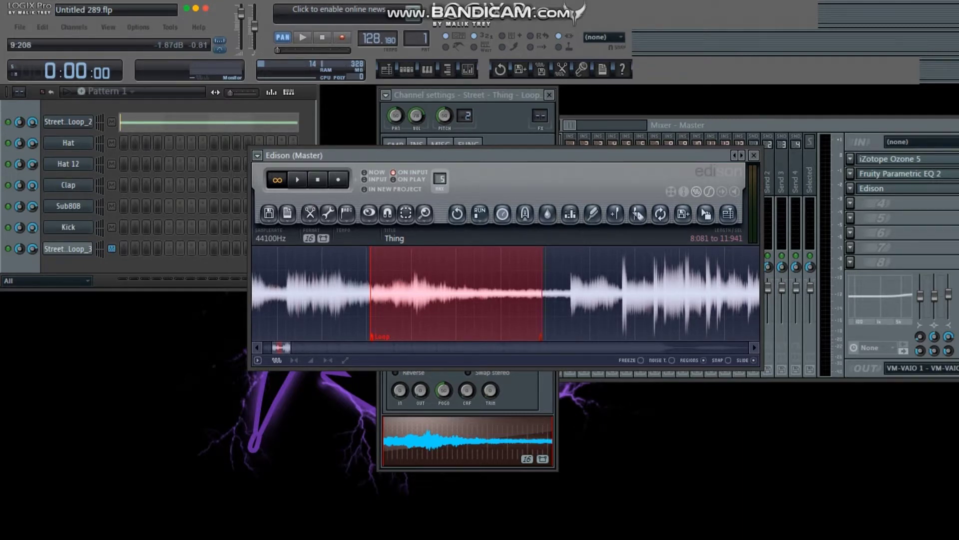
pyautogui.moveTo(370, 293); pyautogui.dragTo(637, 321)
pyautogui.rightClick(501, 322)
pyautogui.moveTo(527, 387)
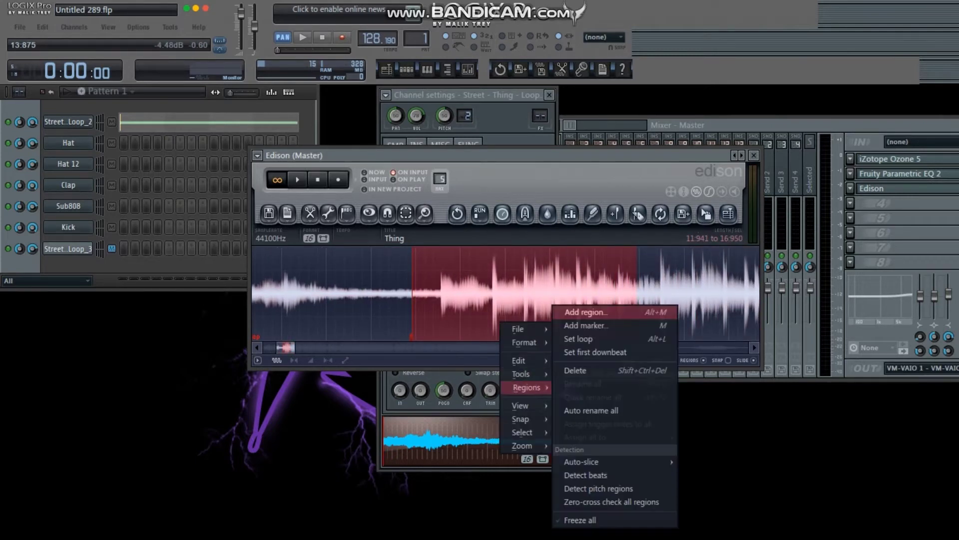
pyautogui.click(583, 312)
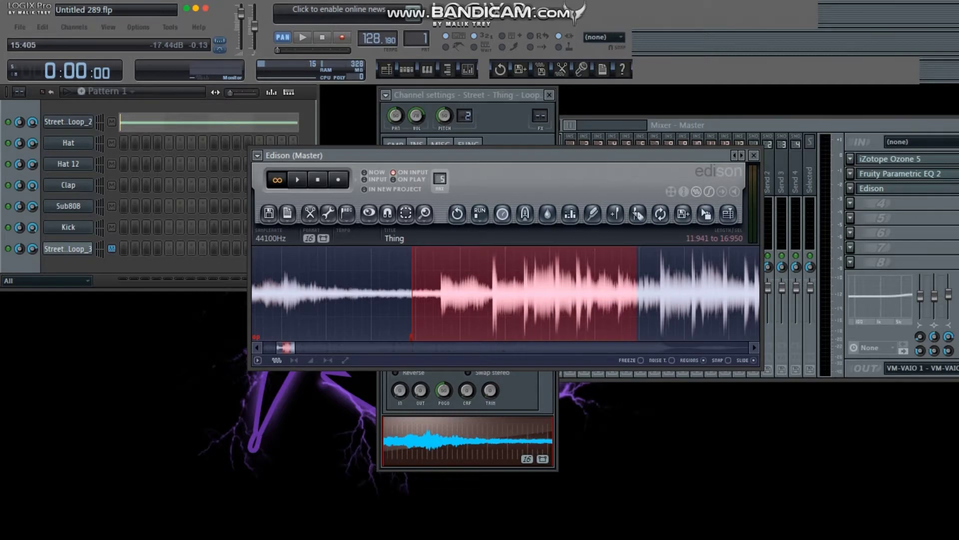
pyautogui.moveTo(705, 214); pyautogui.dragTo(78, 300)
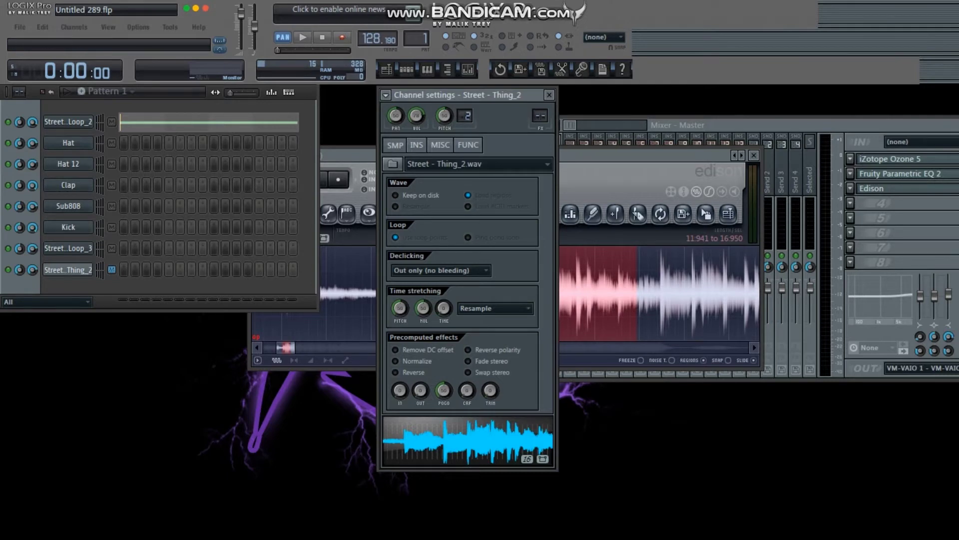
pyautogui.click(68, 269)
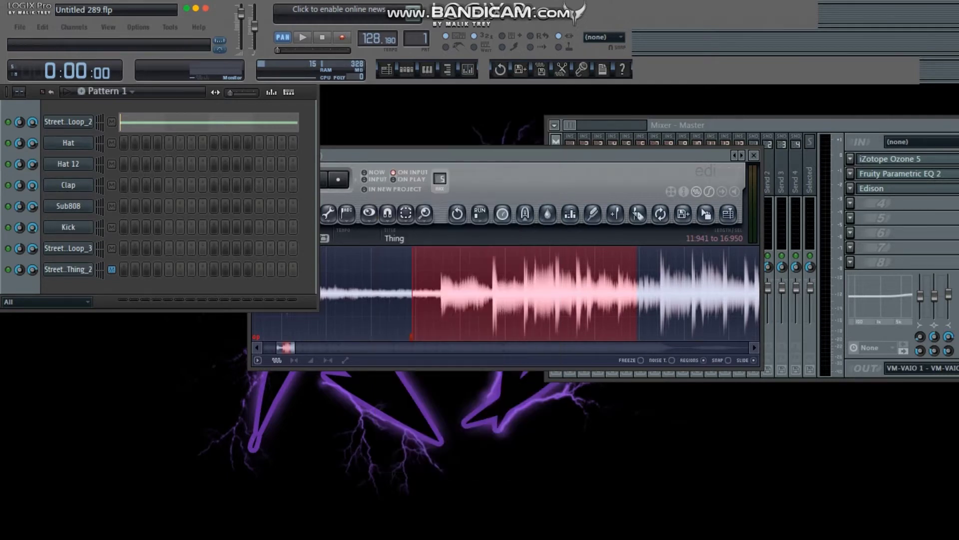
# Try a different time-stretching pitch on the Street - Thing - Loop_3 channel, reset it, and close the channel settings.
pyautogui.click(68, 248)
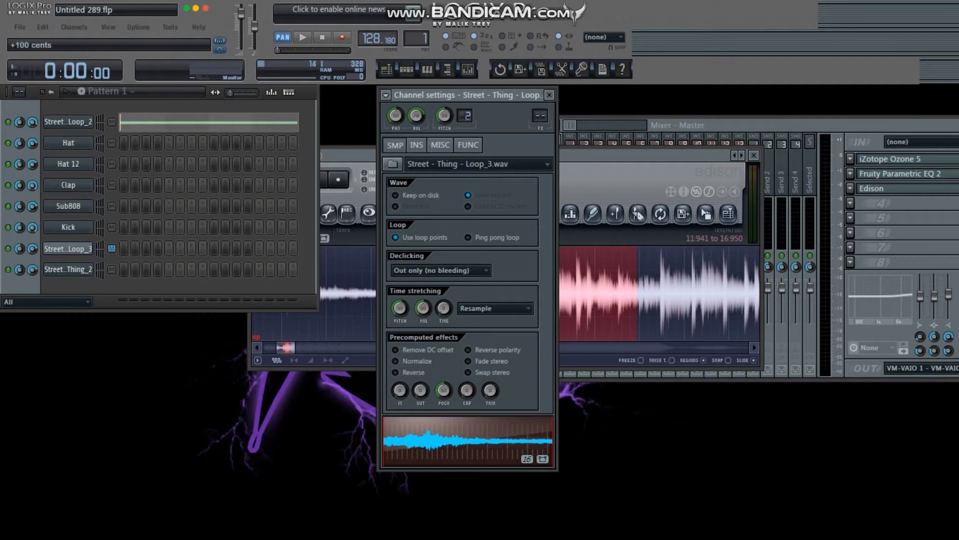
pyautogui.moveTo(399, 308); pyautogui.dragTo(399, 331)
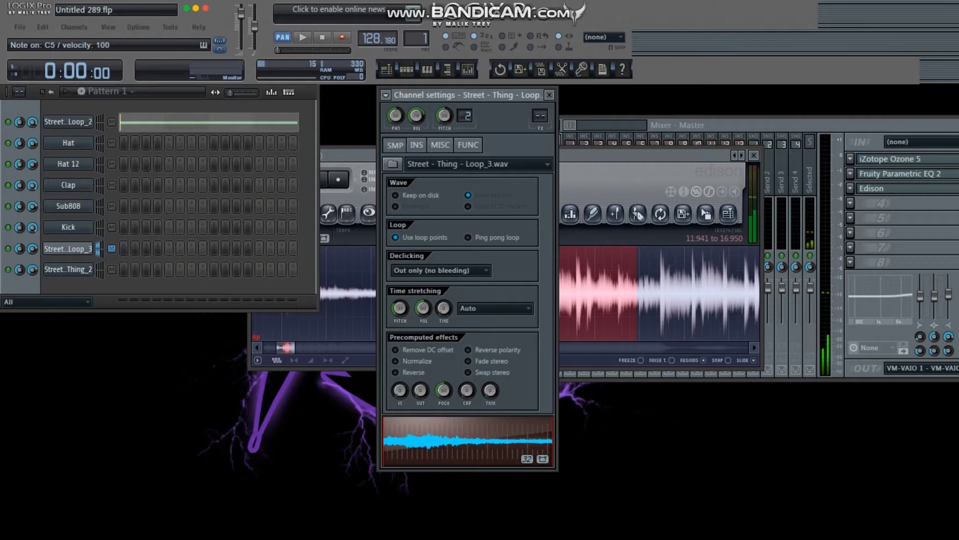
pyautogui.rightClick(399, 307)
pyautogui.click(422, 314)
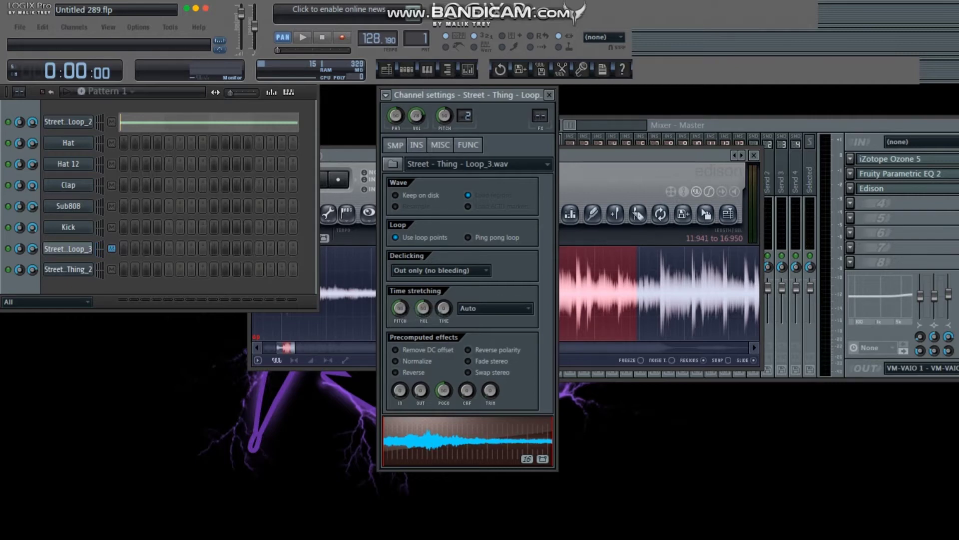
pyautogui.click(549, 94)
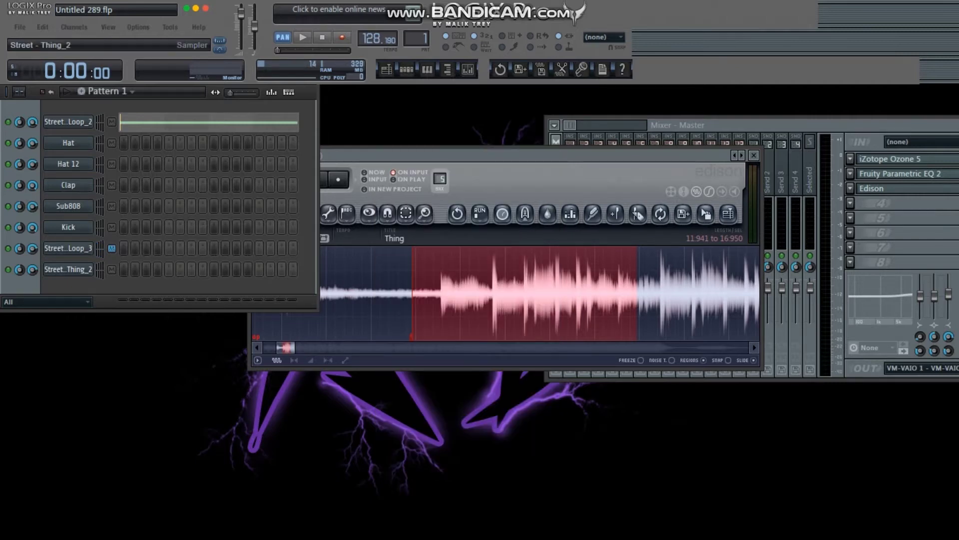
# Delete the Street - Thing_2 channel from the step sequencer.
pyautogui.rightClick(91, 265)
pyautogui.click(119, 454)
pyautogui.press('Return')
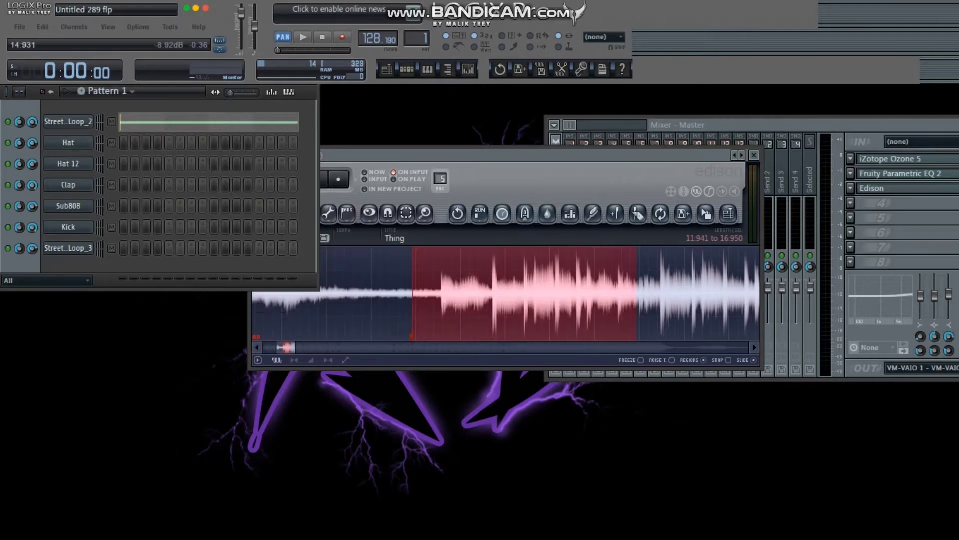
# Check the channel options and sampler settings of Street - Thing - Loop_3.
pyautogui.rightClick(90, 248)
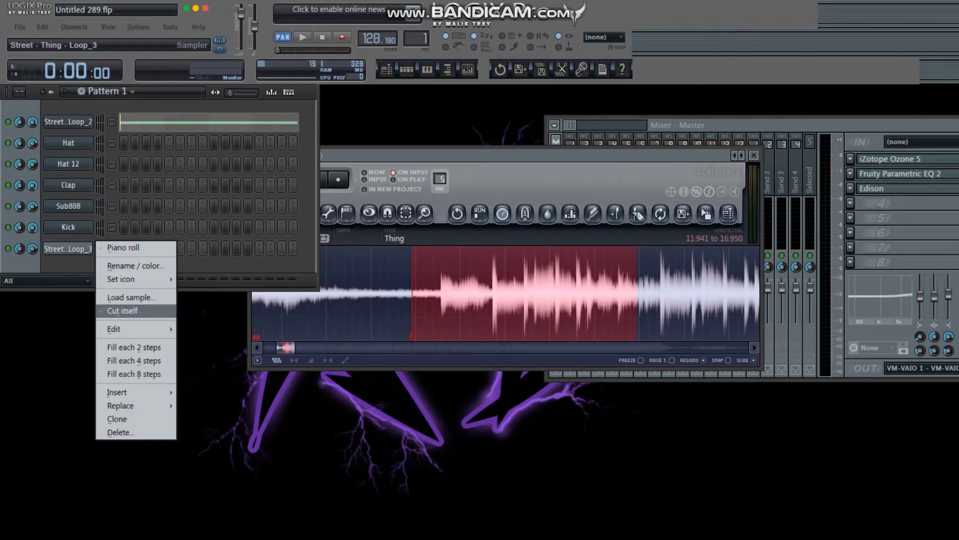
pyautogui.press('Escape')
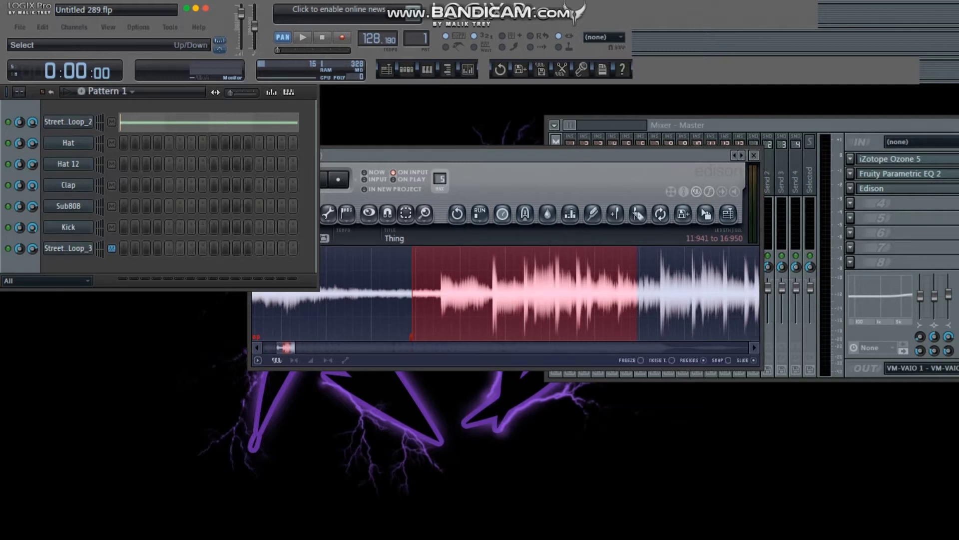
pyautogui.click(68, 249)
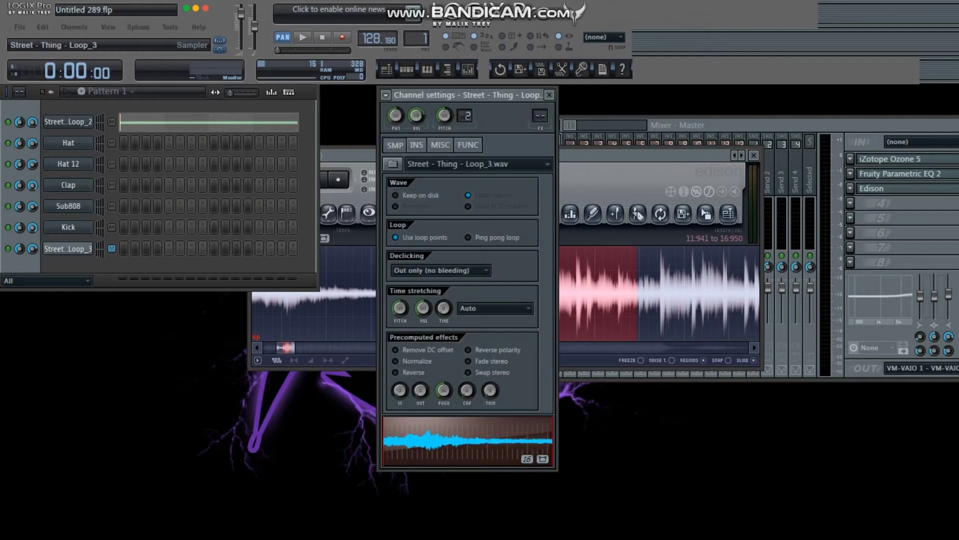
pyautogui.click(549, 94)
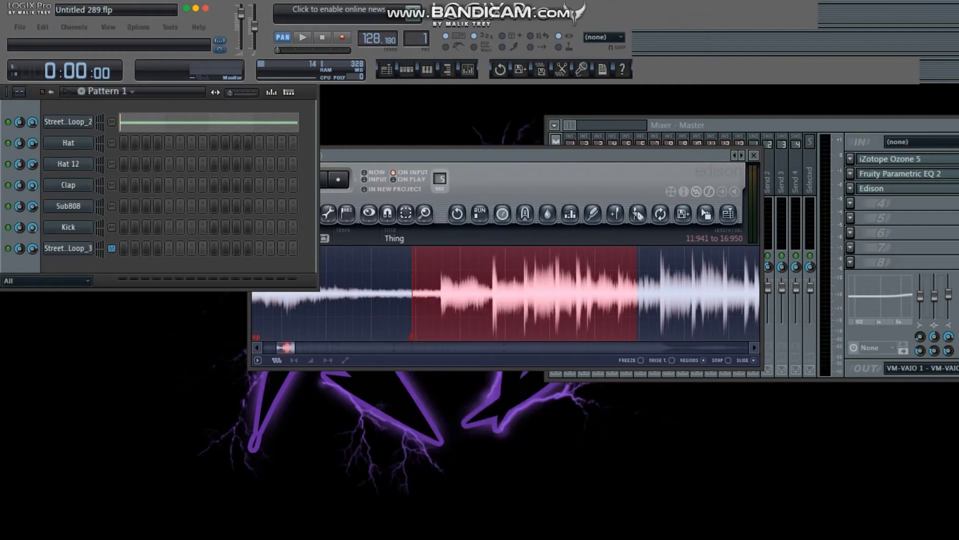
# Inspect the Street - Thing - Loop_2 piano roll with its keys switched from note names to a piano keyboard.
pyautogui.rightClick(90, 122)
pyautogui.click(107, 121)
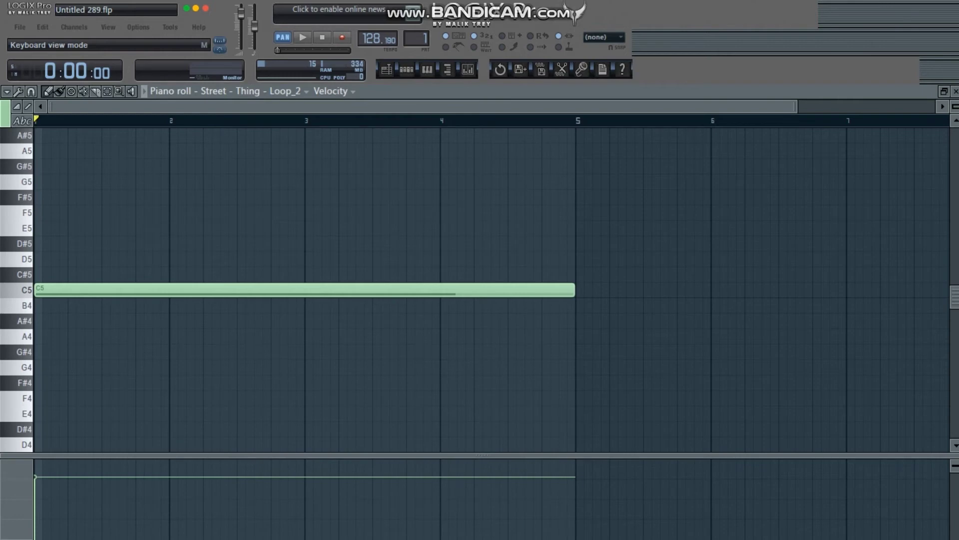
pyautogui.click(22, 120)
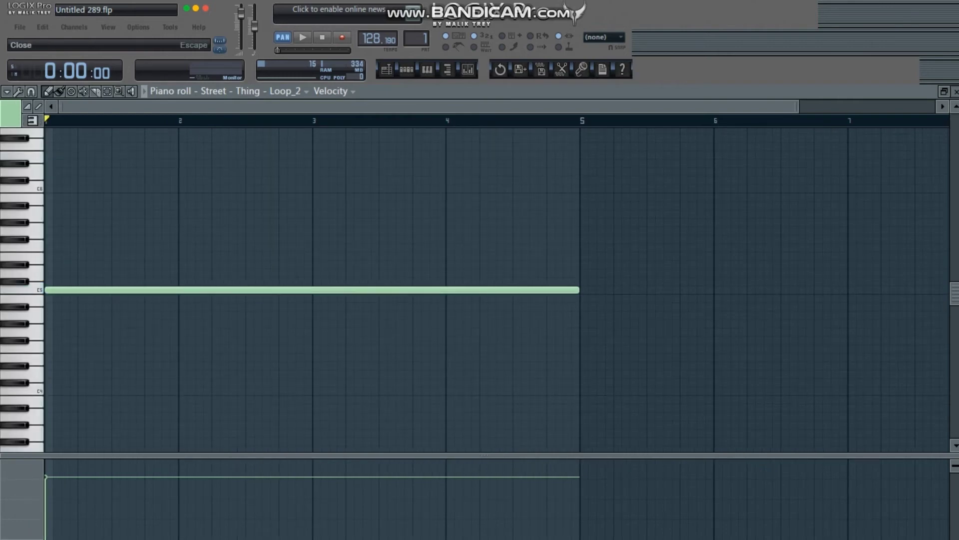
pyautogui.click(955, 91)
# Delete the Street - Thing - Loop_3 channel from the step sequencer.
pyautogui.rightClick(96, 244)
pyautogui.click(120, 430)
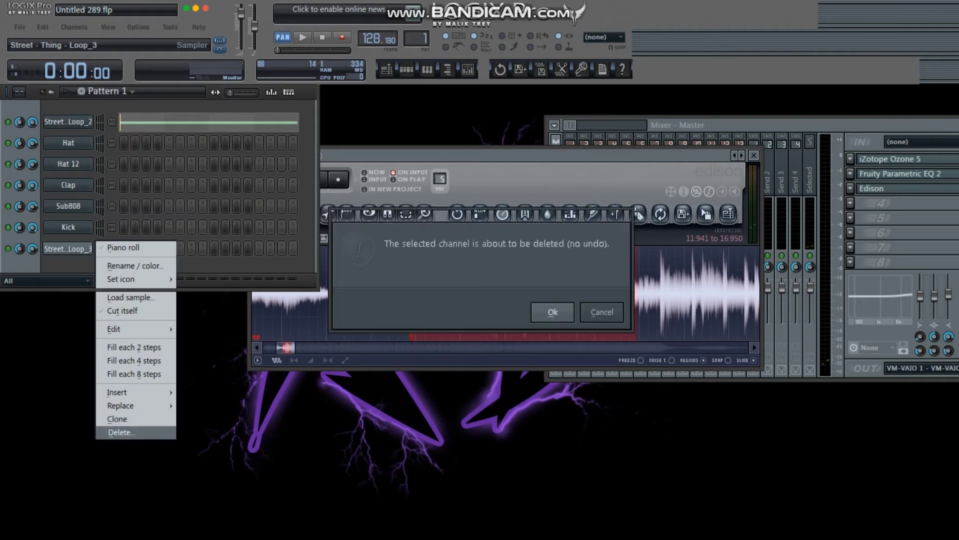
pyautogui.click(552, 312)
# Select the Master track in the mixer and bring up its Edison effect.
pyautogui.click(694, 125)
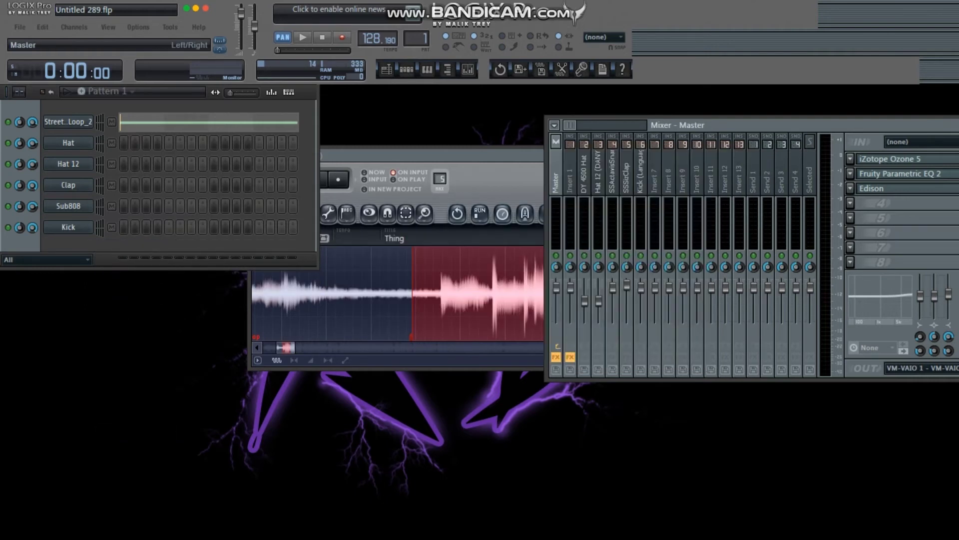
pyautogui.click(570, 170)
pyautogui.click(556, 170)
pyautogui.click(872, 188)
# Play the beat in song mode and close the Edison window.
pyautogui.click(283, 37)
pyautogui.click(302, 37)
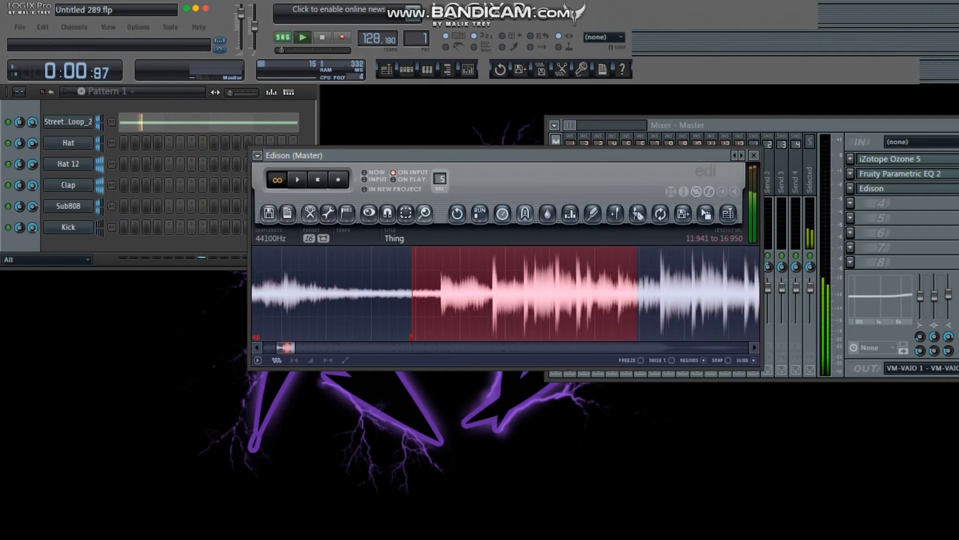
pyautogui.moveTo(504, 155); pyautogui.dragTo(343, 317)
pyautogui.moveTo(138, 318); pyautogui.dragTo(69, 301)
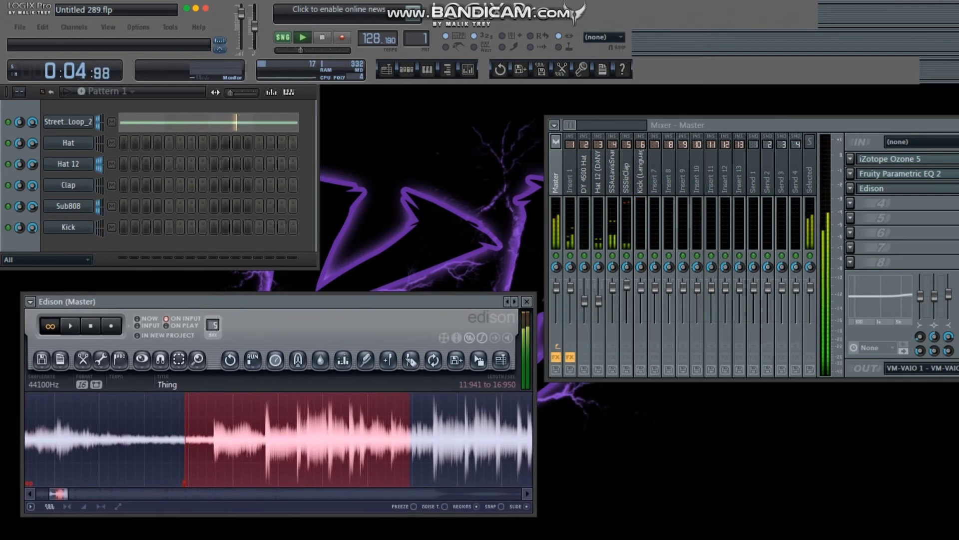
pyautogui.click(526, 301)
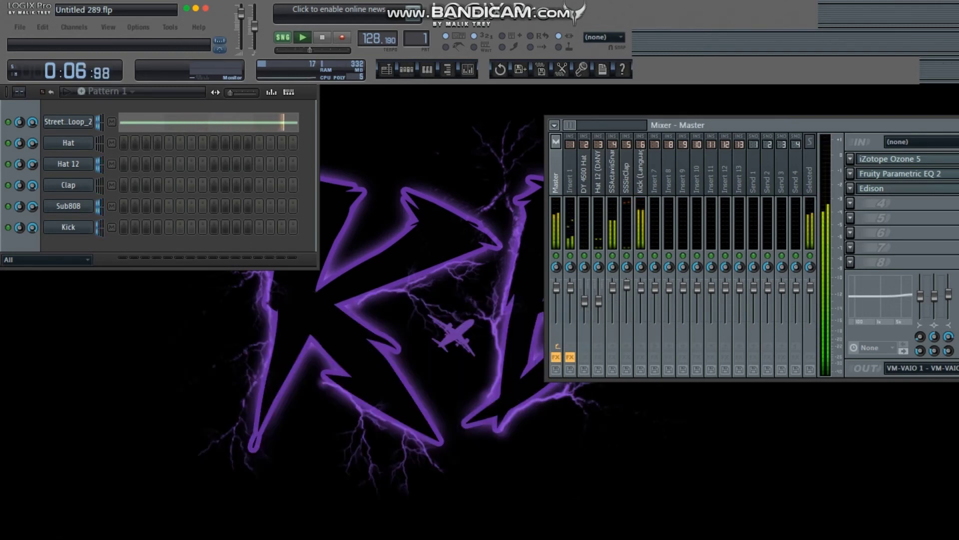
# Solo the Insert 1 mixer track, check the Street - Thing - Loop_2 channel settings, and stop playback.
pyautogui.rightClick(570, 256)
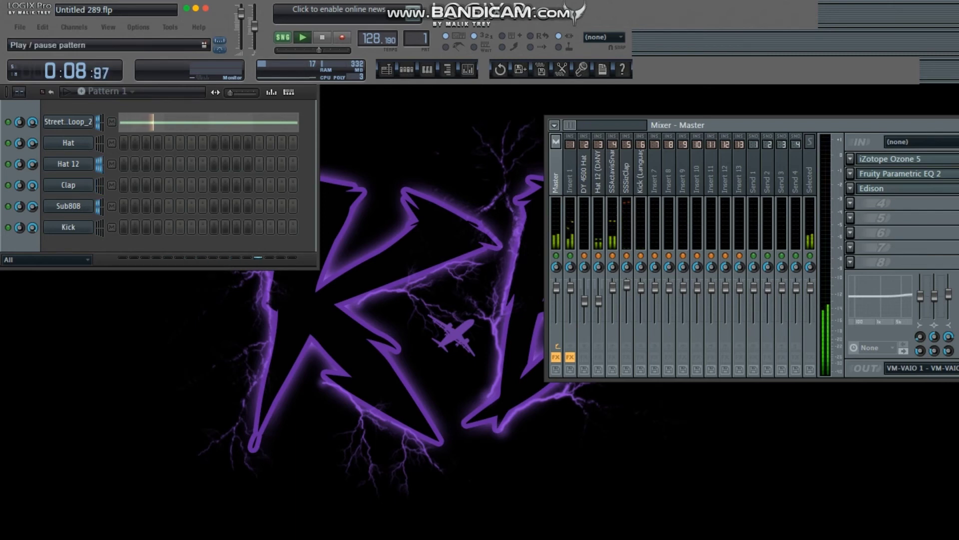
pyautogui.click(68, 121)
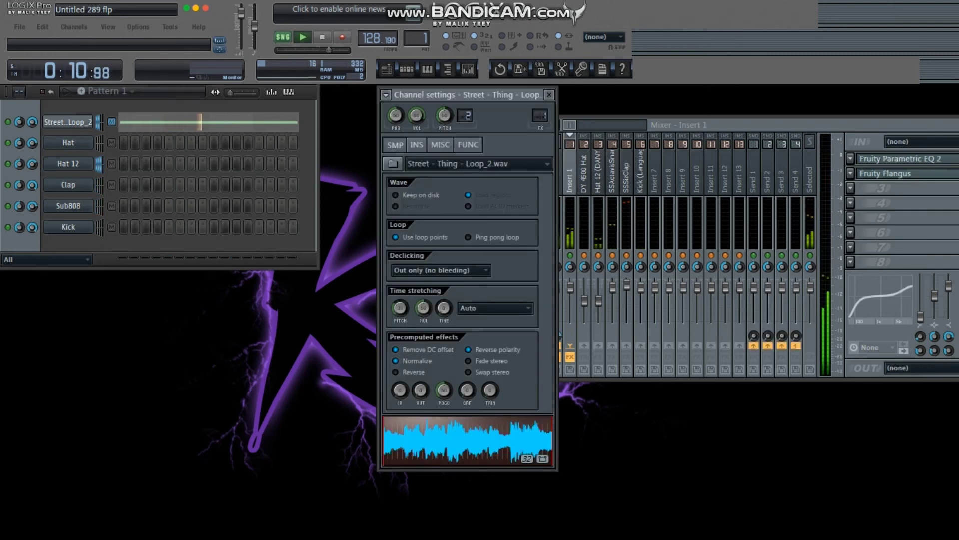
pyautogui.press('Escape')
pyautogui.press('space')
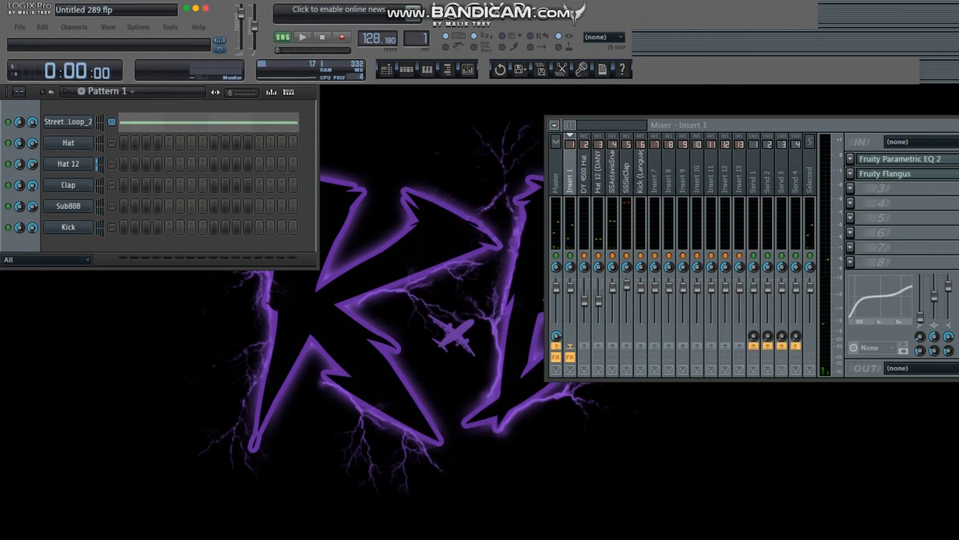
# Close the mixer and hide the step sequencer to clear the workspace.
pyautogui.moveTo(749, 125); pyautogui.dragTo(403, 231)
pyautogui.click(644, 229)
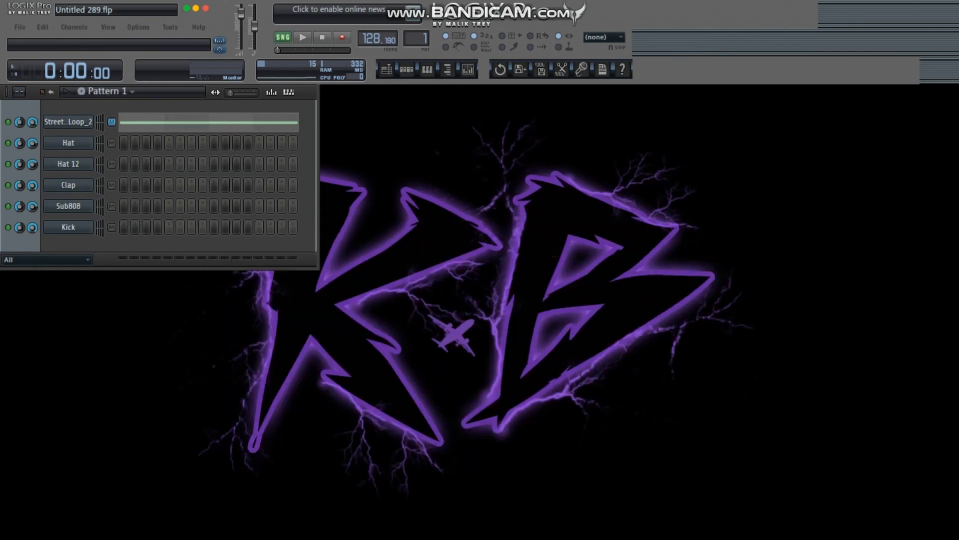
pyautogui.press('F6')
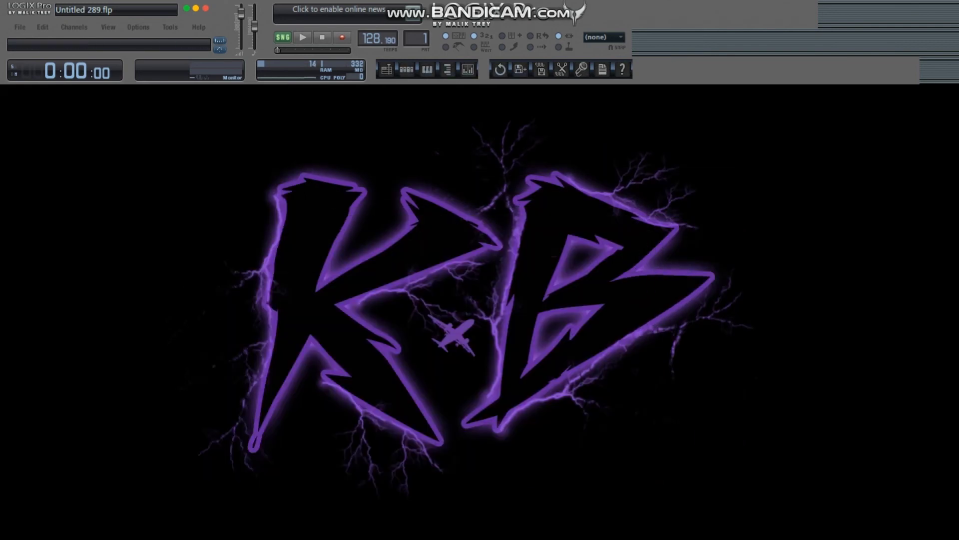